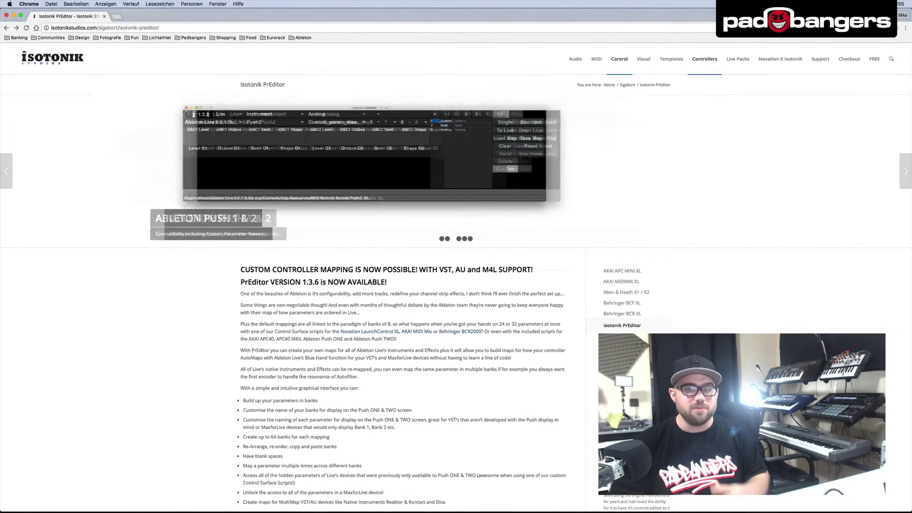
# Launch Ableton Live from the Dock.
pyautogui.moveTo(544, 497)
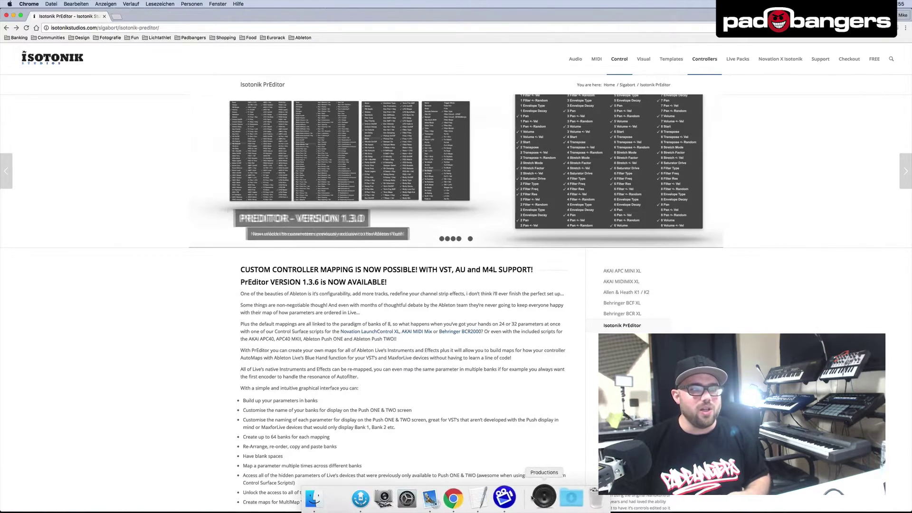
pyautogui.click(544, 496)
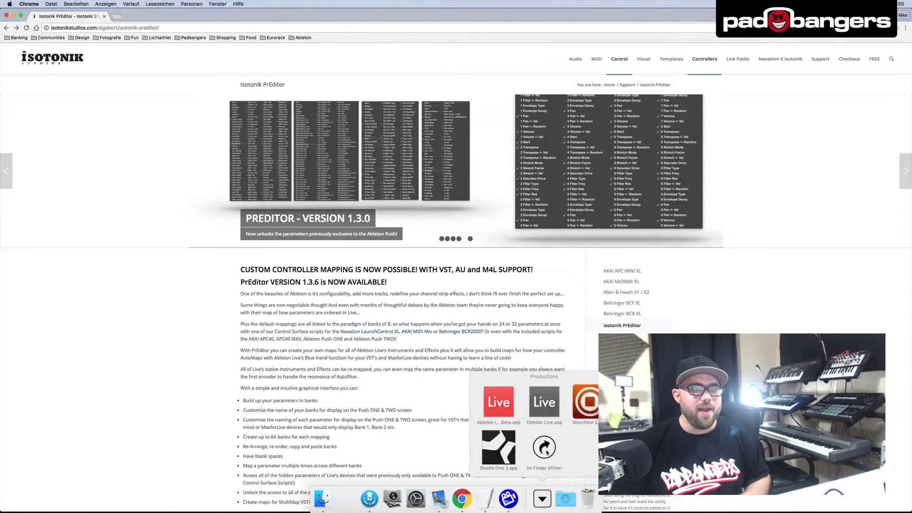
pyautogui.click(499, 401)
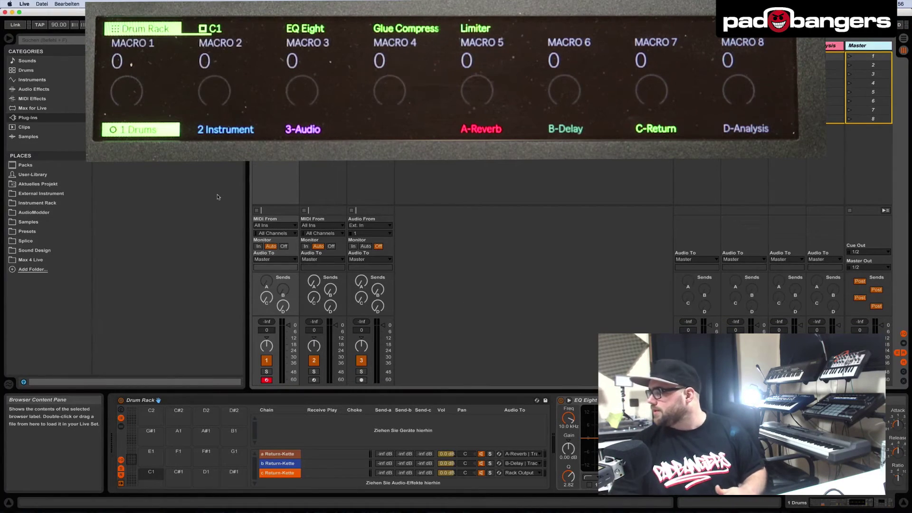
# Load Sylenth1 from the LennarDigital plug-ins onto a new MIDI track.
pyautogui.click(57, 116)
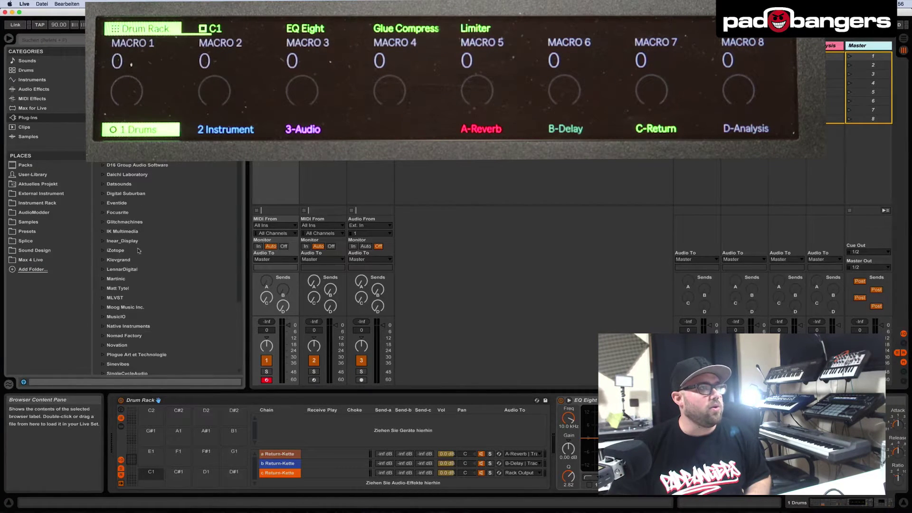
pyautogui.scroll(-5, 130, 241)
pyautogui.click(103, 180)
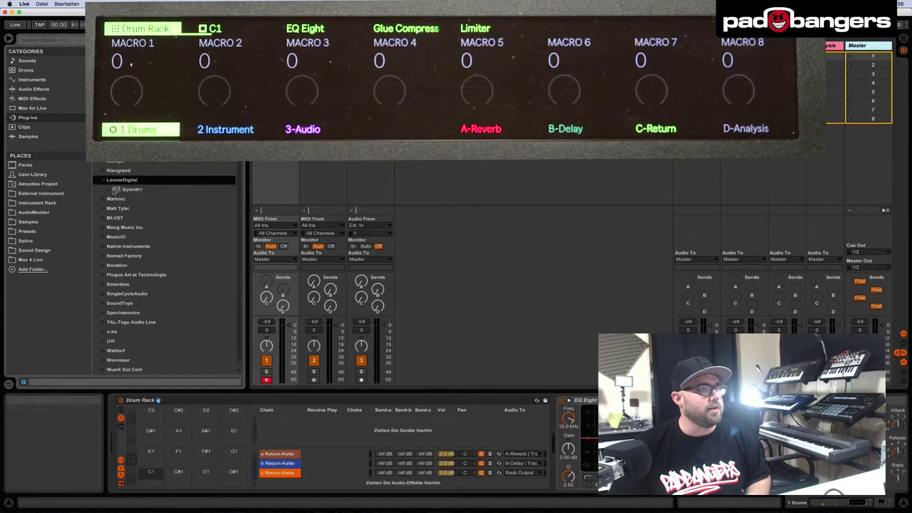
pyautogui.doubleClick(131, 190)
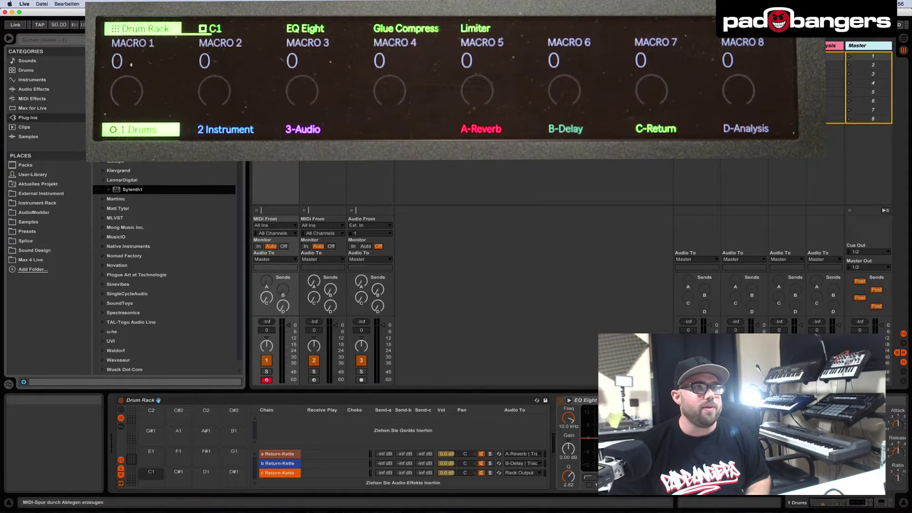
pyautogui.moveTo(414, 76); pyautogui.dragTo(422, 47)
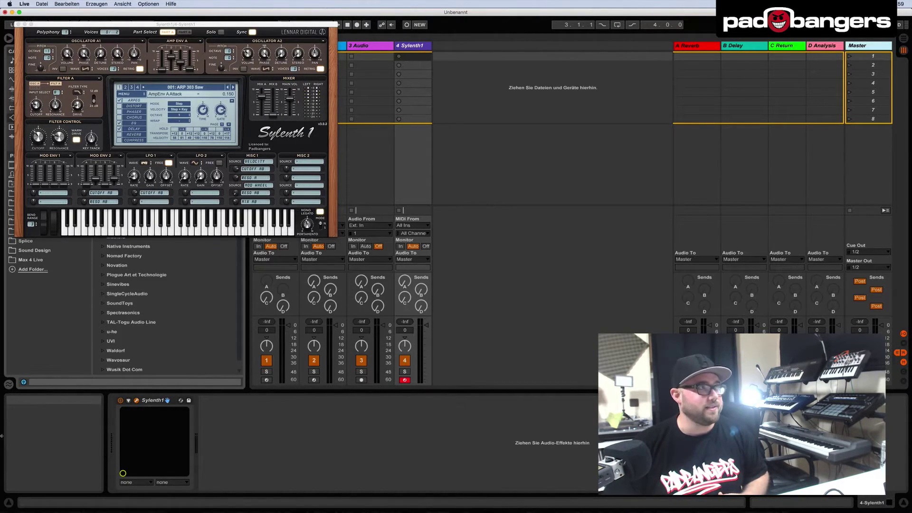
# Close the Sylenth1 window, collapse LennarDigital and expand the MLVST plug-in folder.
pyautogui.click(18, 23)
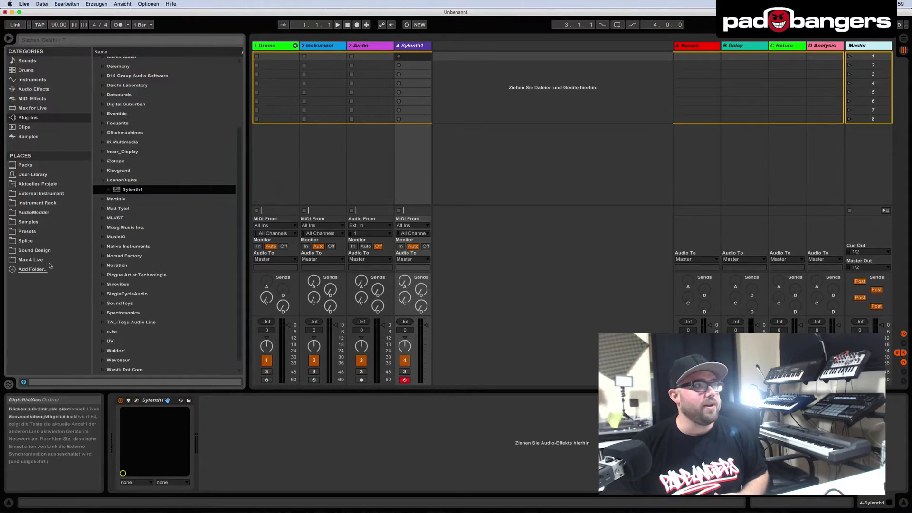
pyautogui.click(104, 180)
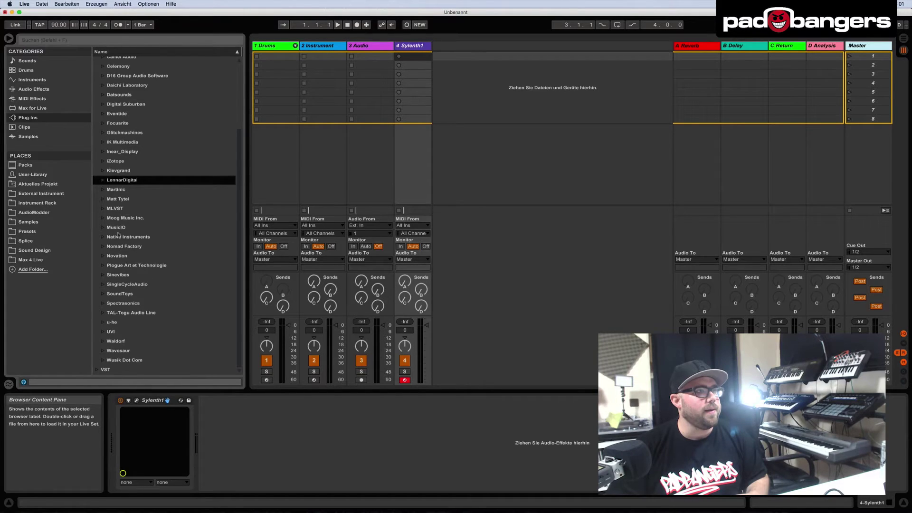
pyautogui.click(103, 209)
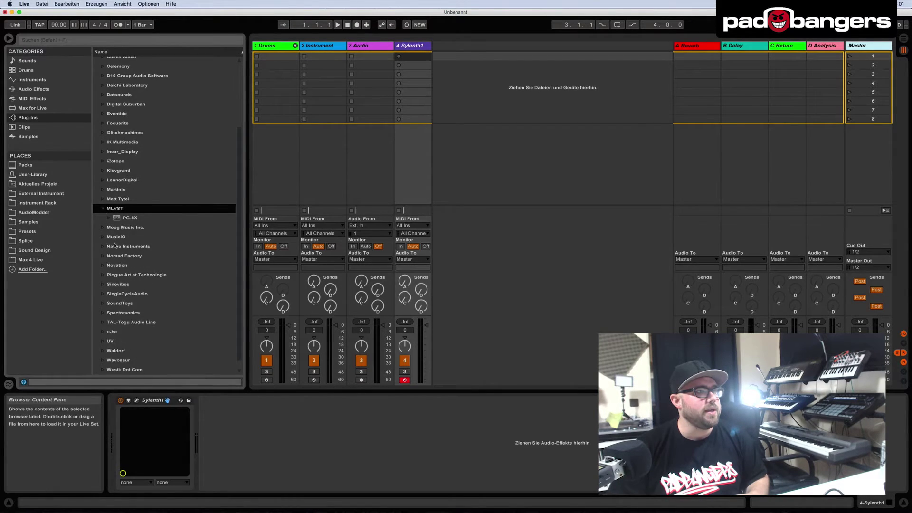
# Load PG-8X onto new track 5 and bring its device parameters into view.
pyautogui.click(120, 221)
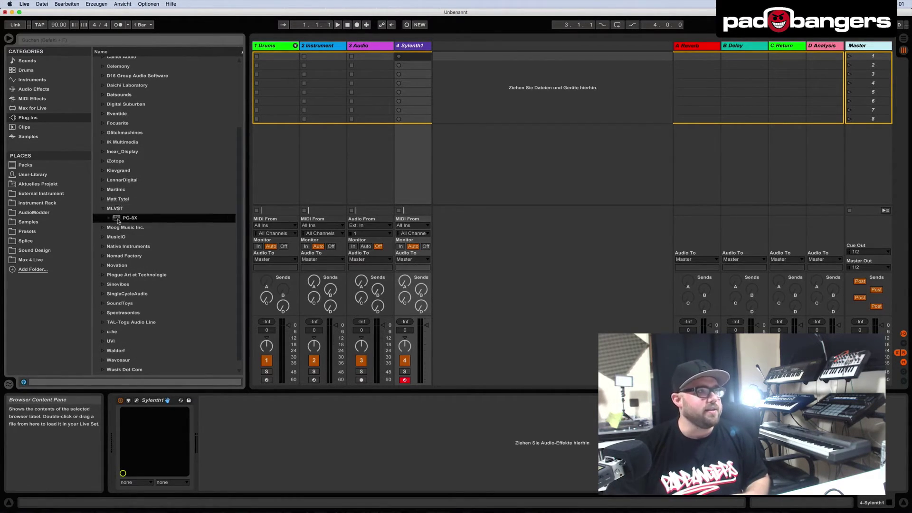
pyautogui.moveTo(170, 218); pyautogui.dragTo(448, 47)
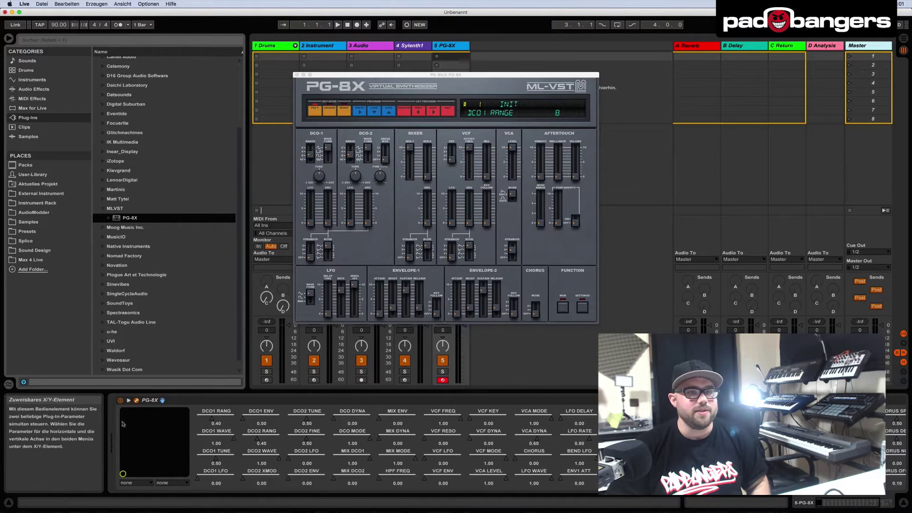
pyautogui.click(168, 447)
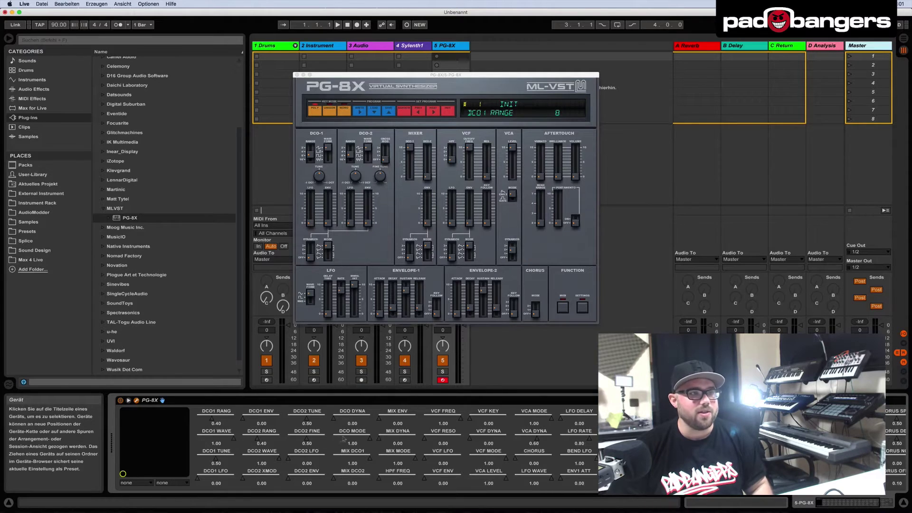
pyautogui.hscroll(3, 574, 452)
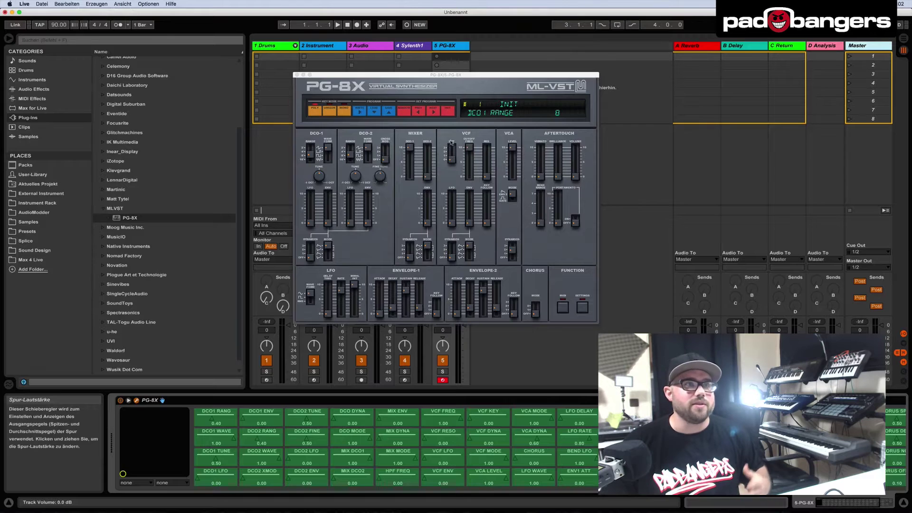
# Delete all existing PG-8X configured parameters, starting from DCO1 RANG.
pyautogui.click(223, 420)
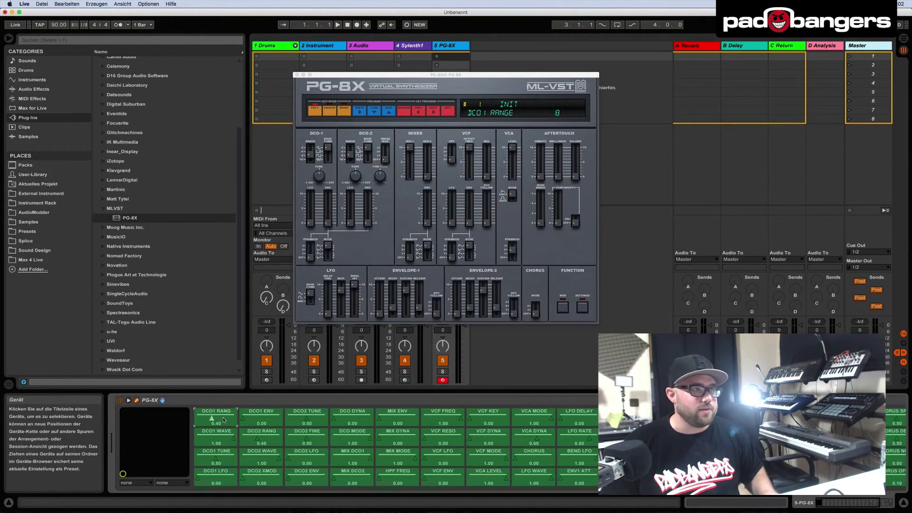
pyautogui.press('BackSpace')
pyautogui.press('BackSpace')
pyautogui.press('BackSpace')
pyautogui.press('BackSpace')
pyautogui.press('BackSpace')
pyautogui.press('BackSpace')
pyautogui.press('BackSpace')
pyautogui.press('BackSpace')
pyautogui.press('BackSpace')
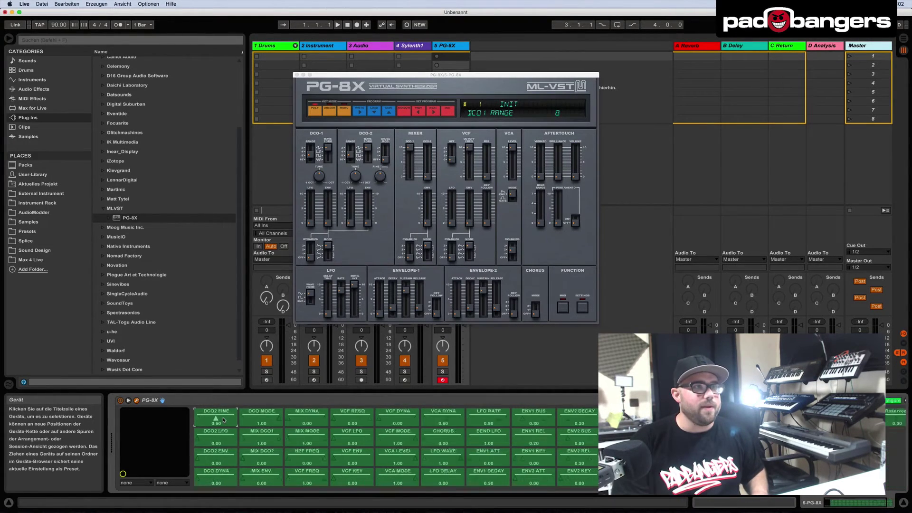
pyautogui.press('BackSpace')
pyautogui.press('BackSpace')
pyautogui.press('BackSpace')
pyautogui.press('BackSpace')
pyautogui.press('BackSpace')
pyautogui.press('BackSpace')
pyautogui.press('BackSpace')
pyautogui.press('BackSpace')
pyautogui.press('BackSpace')
pyautogui.press('BackSpace')
pyautogui.press('BackSpace')
pyautogui.press('BackSpace')
pyautogui.press('BackSpace')
pyautogui.press('BackSpace')
pyautogui.press('BackSpace')
pyautogui.press('BackSpace')
pyautogui.press('BackSpace')
pyautogui.press('BackSpace')
pyautogui.press('BackSpace')
pyautogui.press('BackSpace')
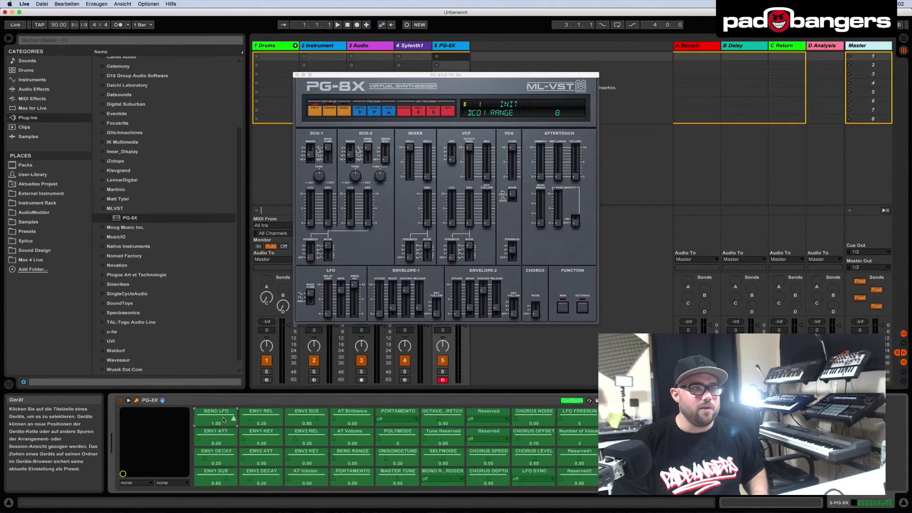
pyautogui.press('BackSpace')
pyautogui.press('BackSpace')
pyautogui.press('BackSpace')
pyautogui.press('BackSpace')
pyautogui.press('BackSpace')
pyautogui.press('BackSpace')
pyautogui.press('BackSpace')
pyautogui.press('BackSpace')
pyautogui.press('BackSpace')
pyautogui.press('BackSpace')
pyautogui.press('BackSpace')
pyautogui.press('BackSpace')
pyautogui.press('BackSpace')
pyautogui.press('BackSpace')
pyautogui.press('BackSpace')
pyautogui.press('BackSpace')
pyautogui.press('BackSpace')
pyautogui.press('BackSpace')
pyautogui.press('BackSpace')
pyautogui.press('BackSpace')
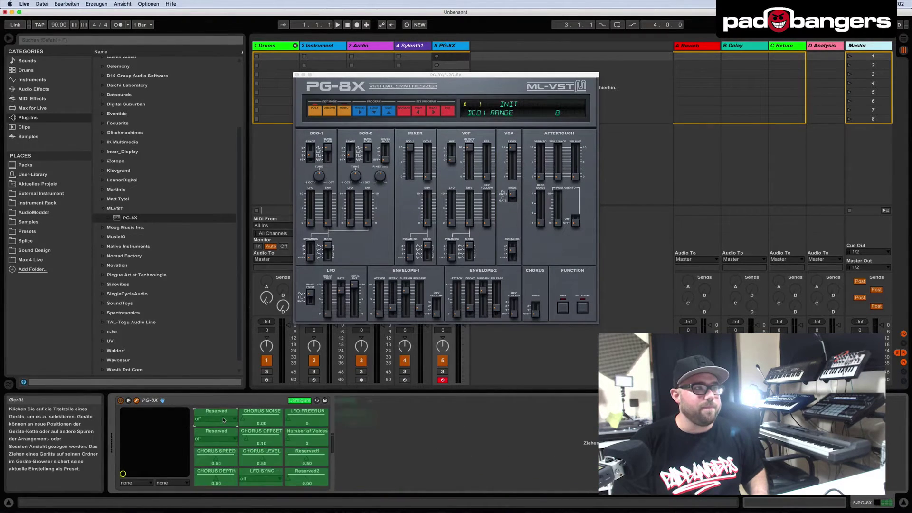
pyautogui.press('BackSpace')
pyautogui.press('BackSpace')
pyautogui.press('BackSpace')
pyautogui.press('BackSpace')
pyautogui.press('BackSpace')
pyautogui.press('BackSpace')
pyautogui.press('BackSpace')
pyautogui.press('BackSpace')
pyautogui.press('BackSpace')
pyautogui.press('BackSpace')
pyautogui.press('BackSpace')
pyautogui.press('BackSpace')
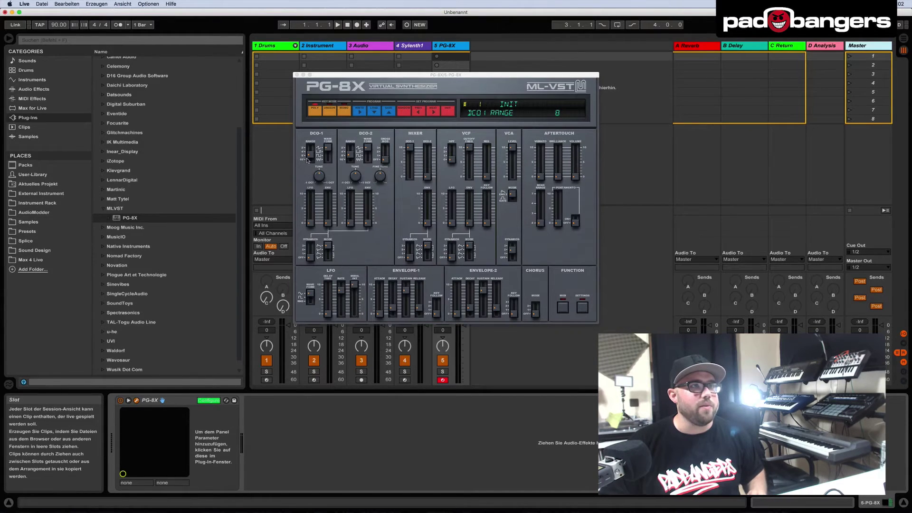
# Re-add POLYMODE as the first parameter, followed by the DCO1 controls.
pyautogui.click(316, 112)
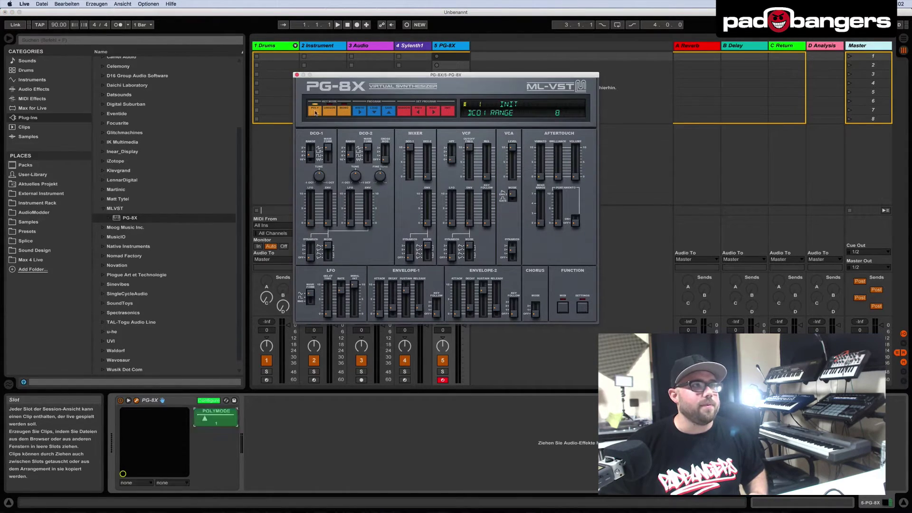
pyautogui.click(309, 151)
pyautogui.click(328, 153)
pyautogui.click(319, 176)
pyautogui.click(310, 221)
pyautogui.click(327, 223)
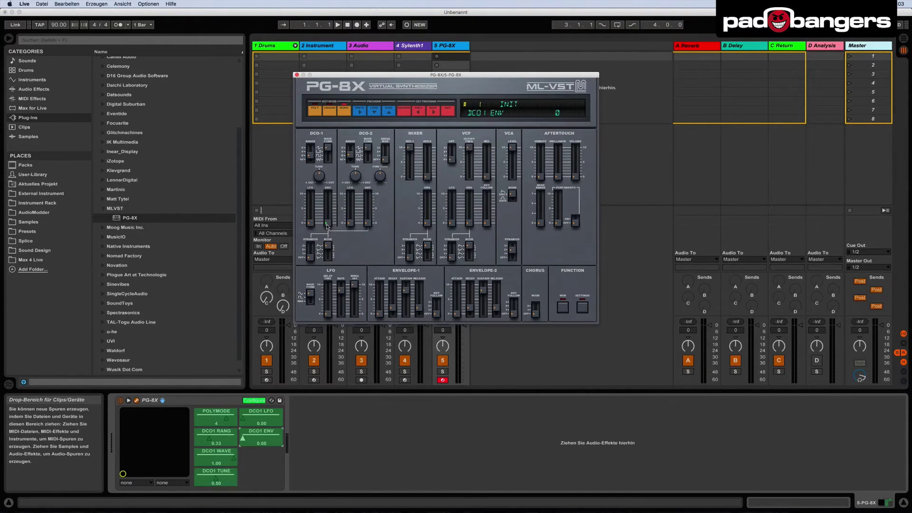
# Add the DCO2 and mixer parameters.
pyautogui.click(309, 250)
pyautogui.click(328, 248)
pyautogui.click(350, 152)
pyautogui.click(385, 153)
pyautogui.click(380, 176)
pyautogui.click(368, 209)
pyautogui.click(409, 162)
pyautogui.click(427, 209)
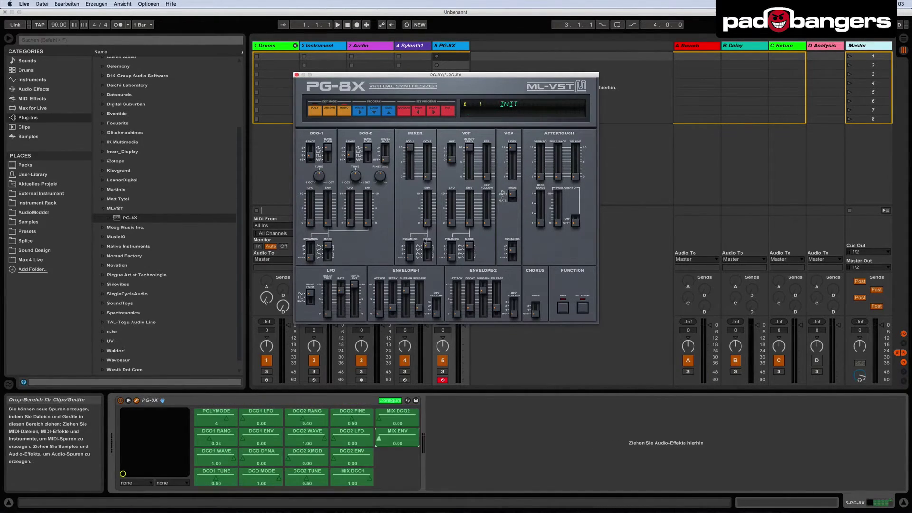
# Add the remaining mixer, filter and VCA parameters.
pyautogui.click(427, 248)
pyautogui.click(409, 249)
pyautogui.click(452, 249)
pyautogui.click(470, 209)
pyautogui.click(469, 162)
pyautogui.click(451, 155)
pyautogui.click(512, 250)
# Add the aftertouch, bend, portamento and LFO parameters.
pyautogui.click(558, 161)
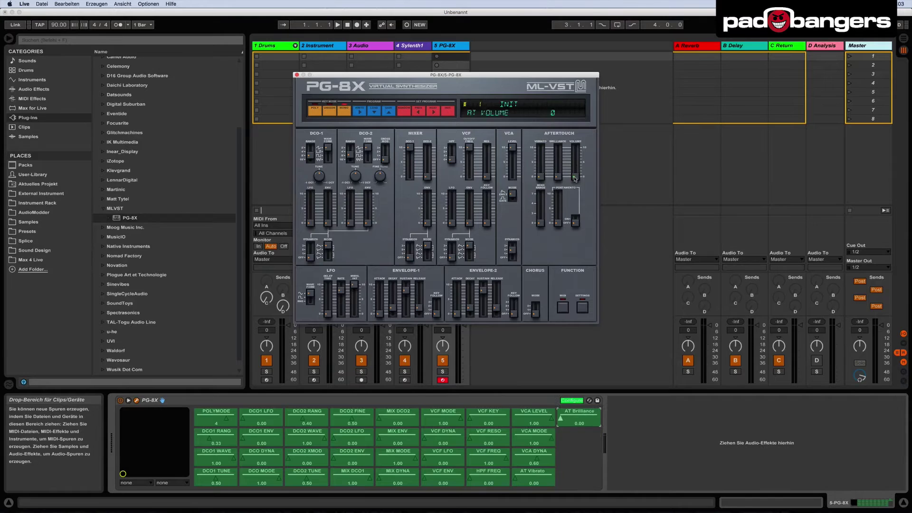
pyautogui.click(575, 179)
pyautogui.click(541, 221)
pyautogui.click(575, 221)
pyautogui.click(341, 314)
# Add the ENV1, ENV2 and CHORUS parameters, then reveal the MIDI options and settings panels.
pyautogui.click(354, 285)
pyautogui.click(405, 290)
pyautogui.click(419, 306)
pyautogui.click(470, 313)
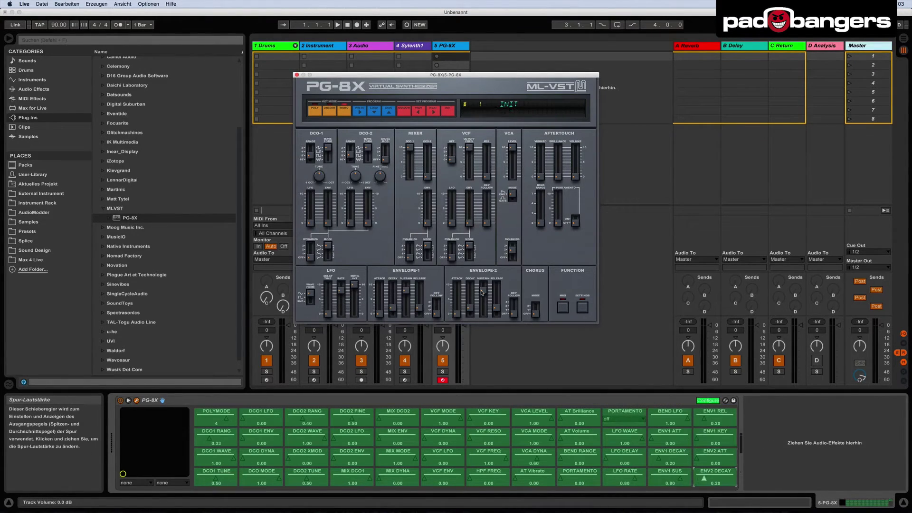
pyautogui.click(482, 292)
pyautogui.click(496, 297)
pyautogui.click(514, 306)
pyautogui.click(535, 309)
pyautogui.click(562, 308)
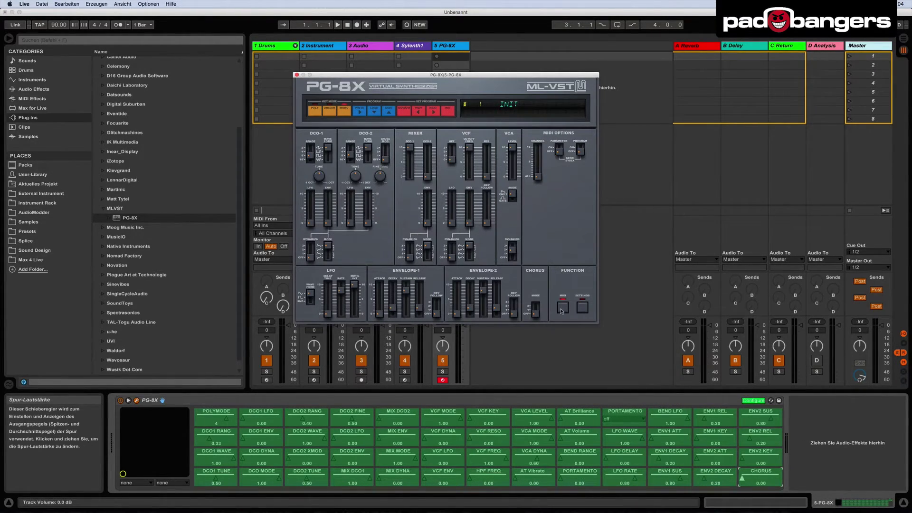
pyautogui.click(583, 307)
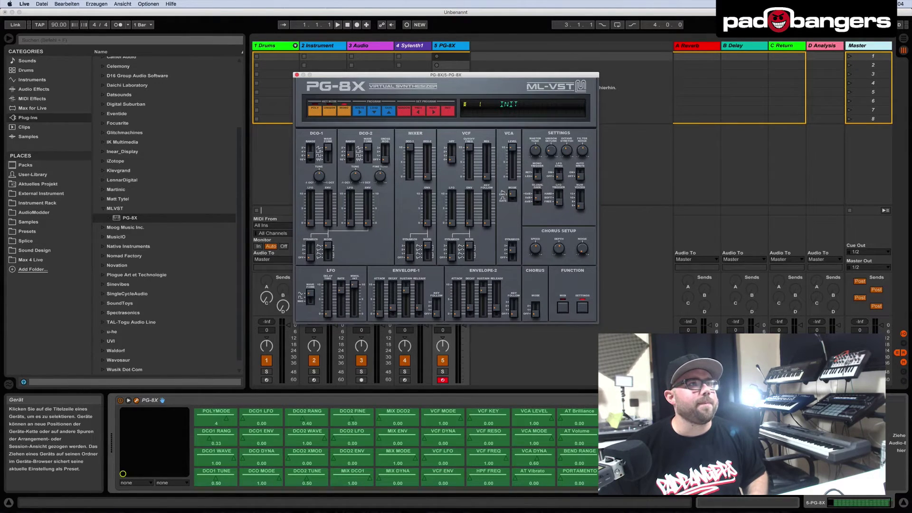
# Exit PG-8X configure mode and check PrEditor's target Live version list.
pyautogui.click(162, 400)
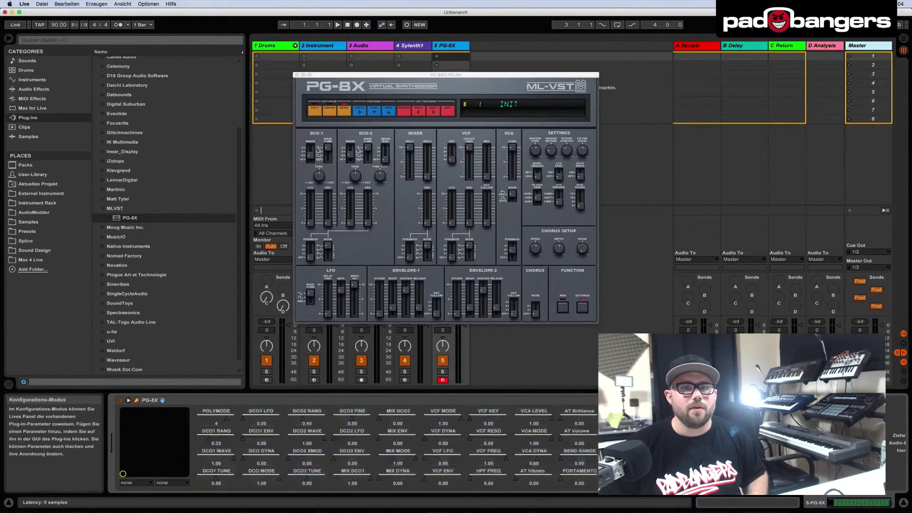
pyautogui.click(363, 503)
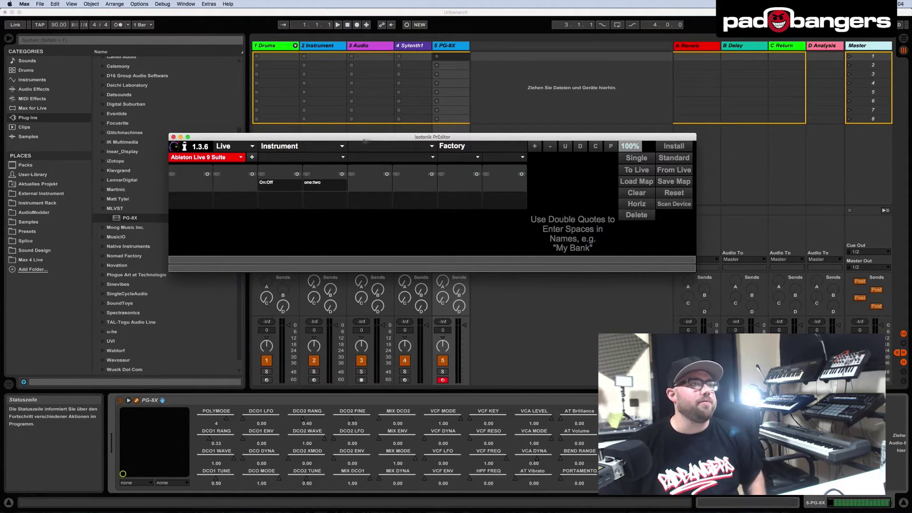
pyautogui.click(240, 157)
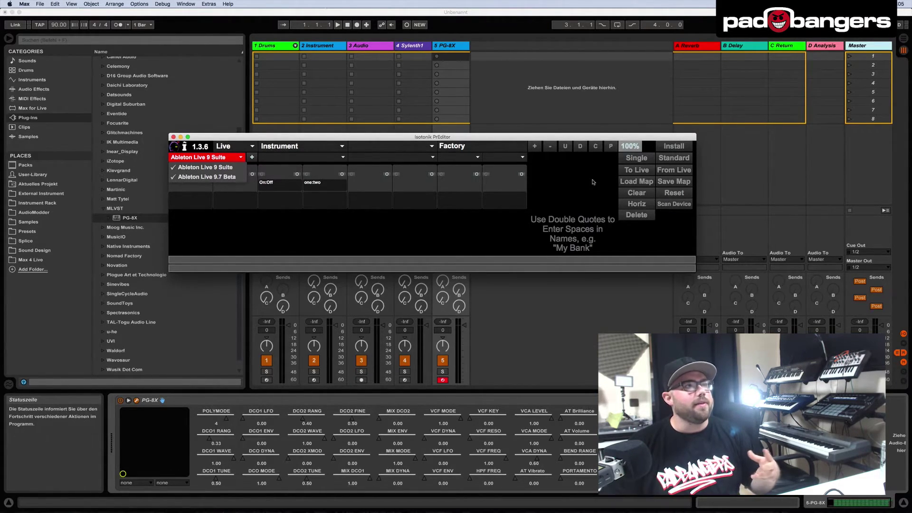
# Confirm in Live's Link/MIDI preferences that Push2 XL remains the control surface.
pyautogui.click(570, 112)
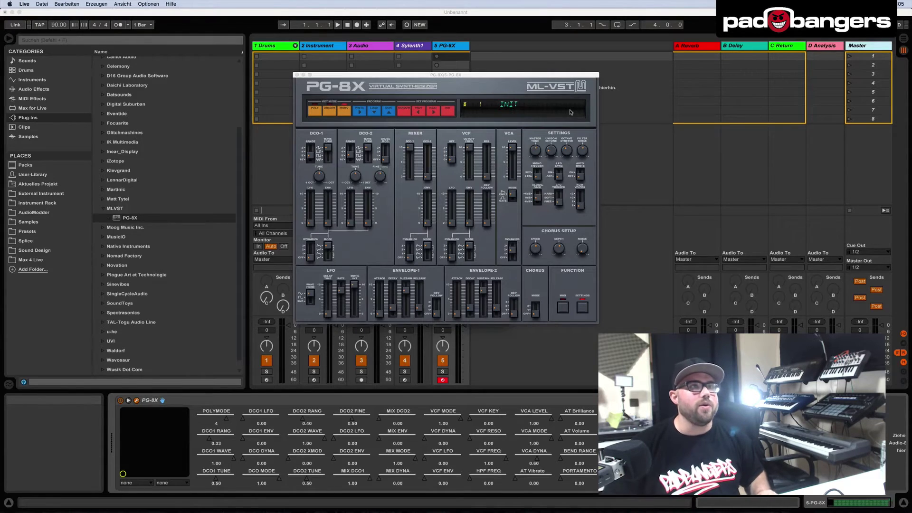
pyautogui.press('super+comma')
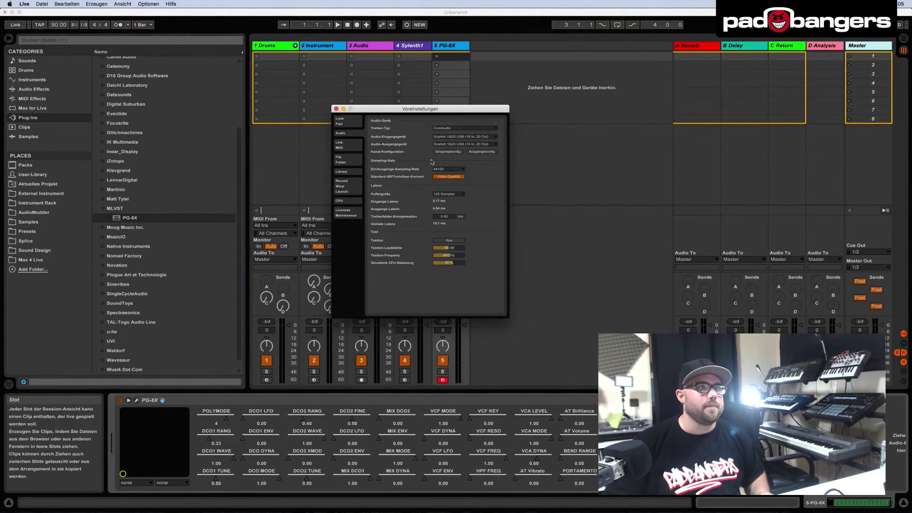
pyautogui.click(339, 145)
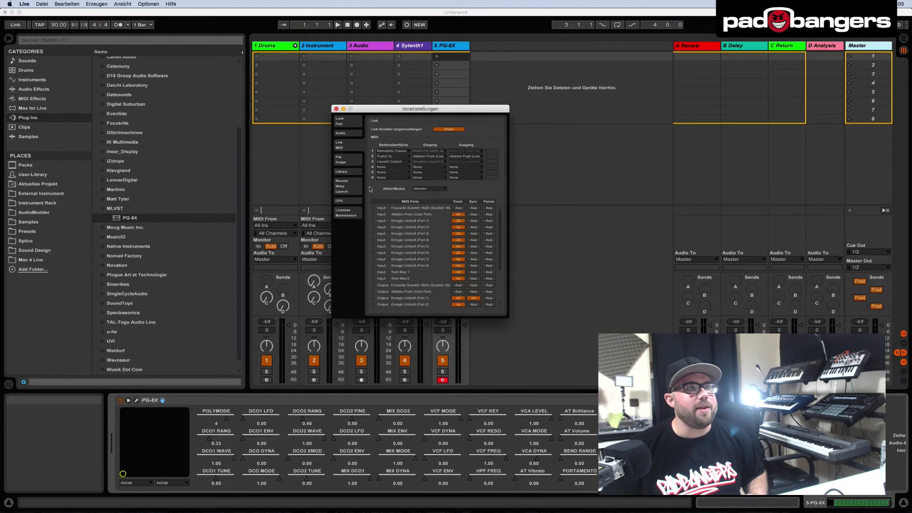
pyautogui.click(399, 157)
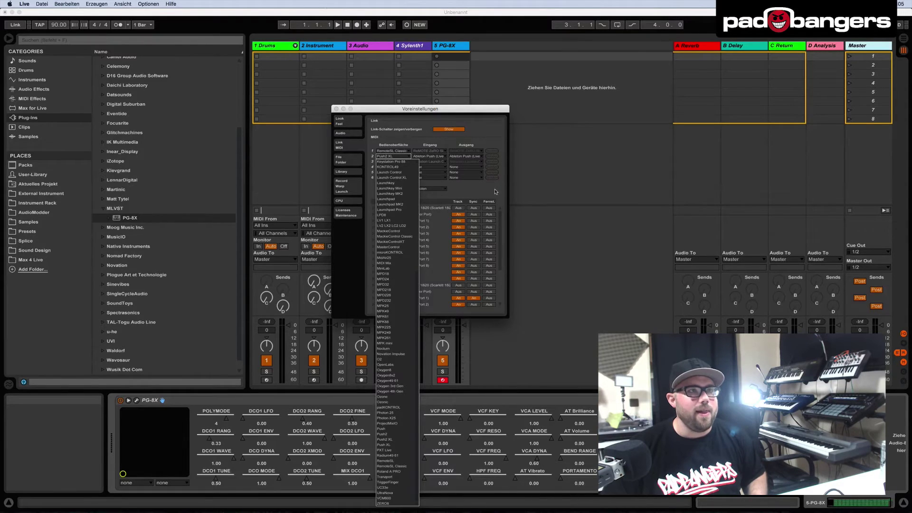
pyautogui.click(452, 166)
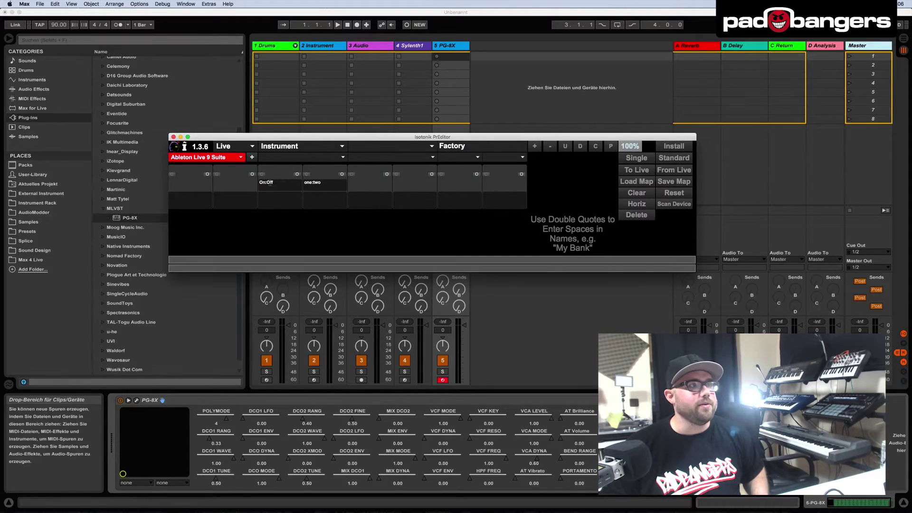
# Target Ableton Live 9.7 Beta with Push2 as the controller.
pyautogui.click(183, 159)
pyautogui.click(211, 182)
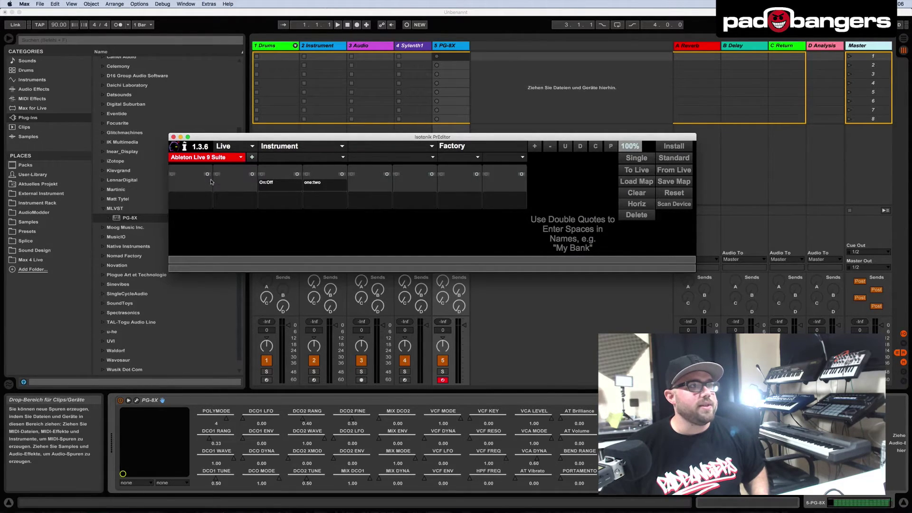
pyautogui.click(292, 157)
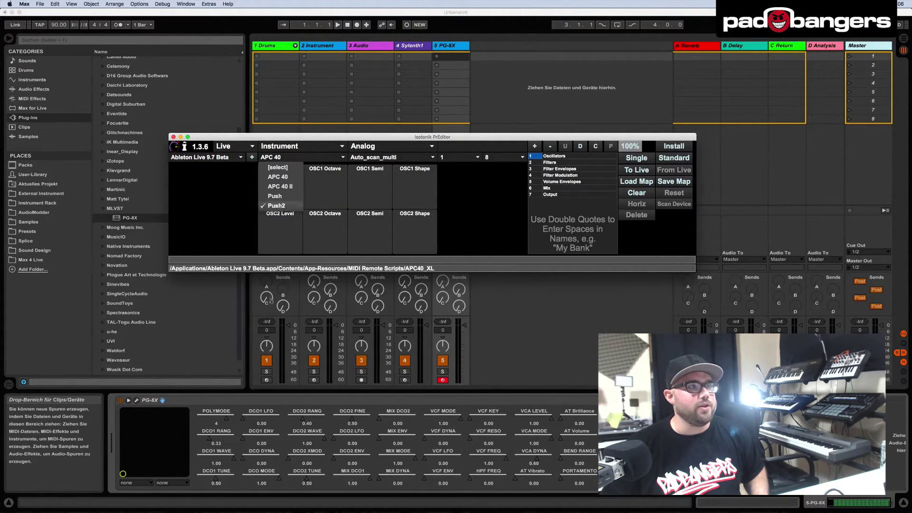
pyautogui.click(285, 205)
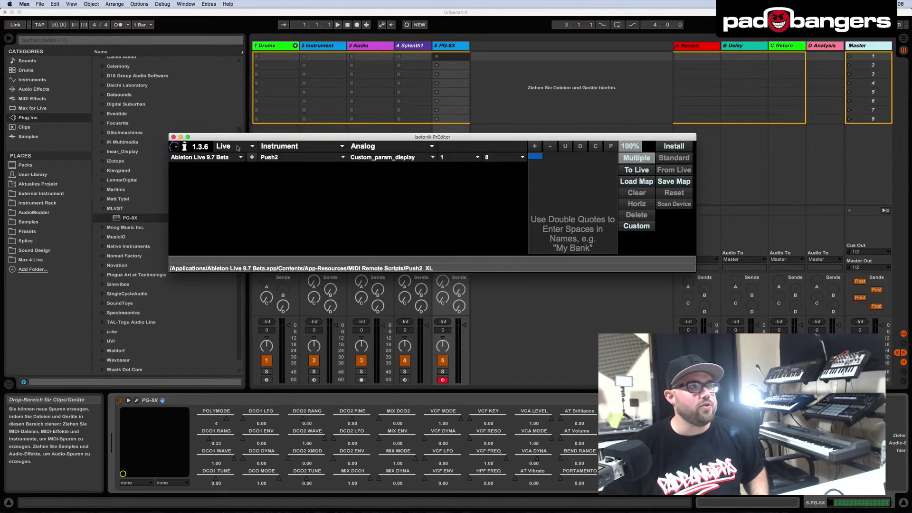
# Cycle the plug-in format through VST and M4L, settling on AU.
pyautogui.click(283, 146)
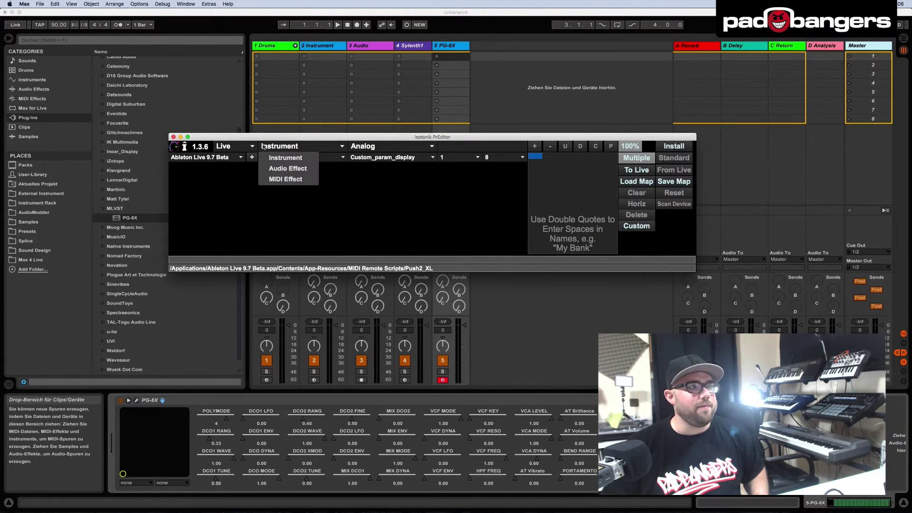
pyautogui.click(223, 147)
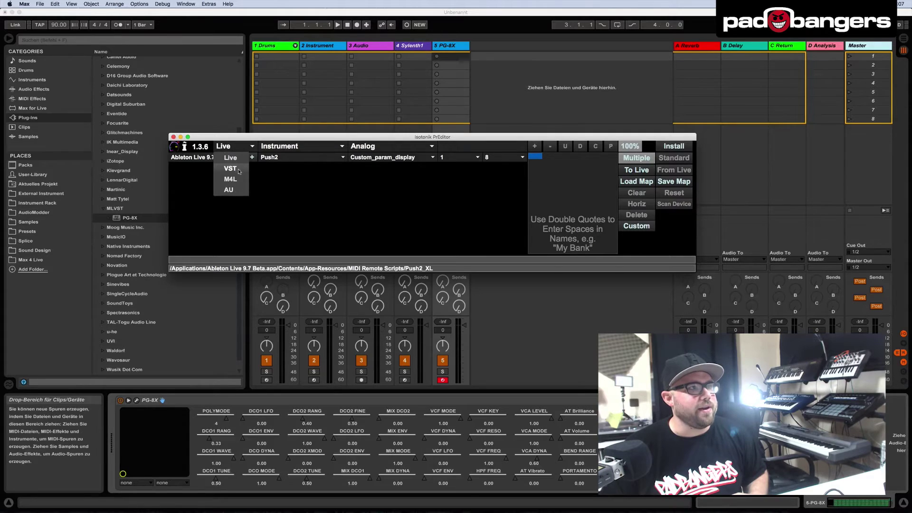
pyautogui.click(241, 169)
pyautogui.click(233, 146)
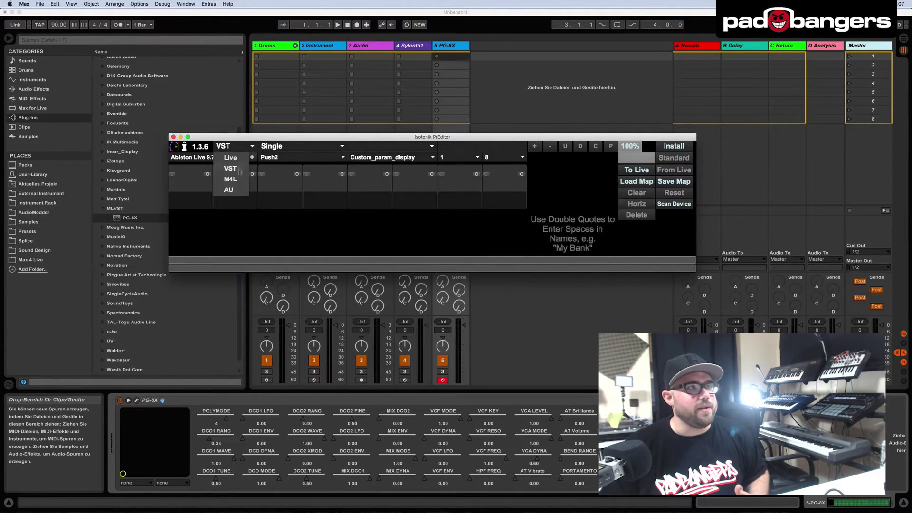
pyautogui.click(237, 179)
pyautogui.click(241, 148)
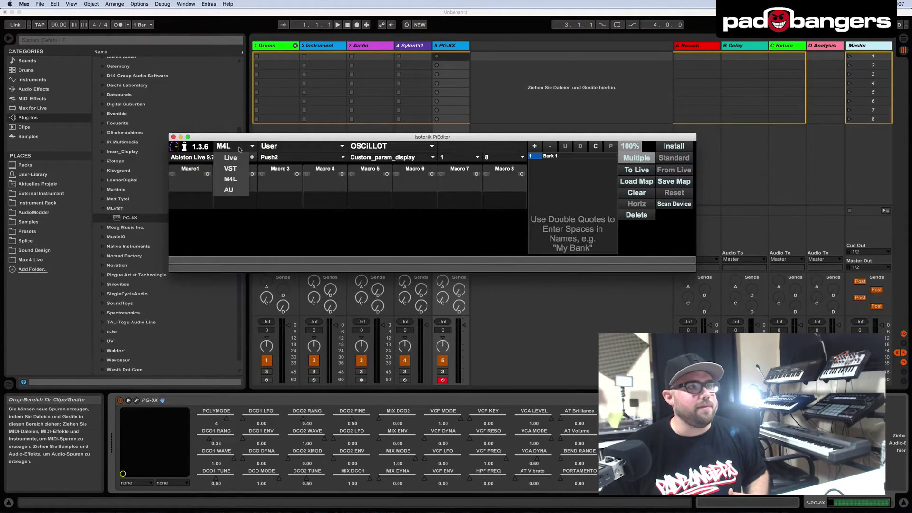
pyautogui.click(241, 195)
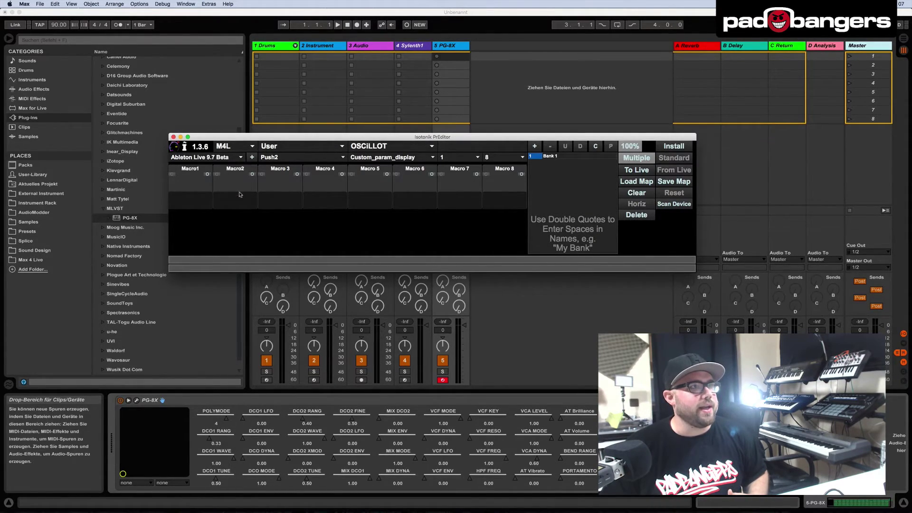
pyautogui.click(395, 151)
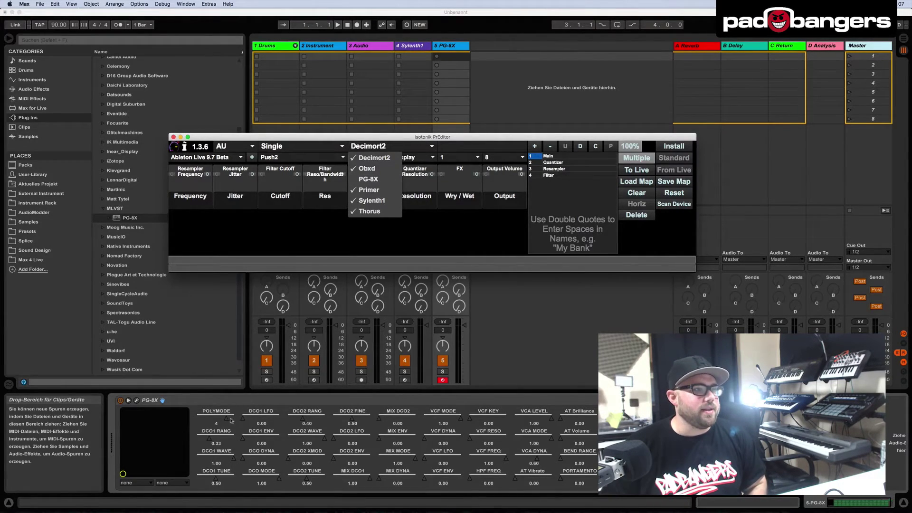
# Lower PG-8X's POLYMODE parameter in Live from 4 to 3.
pyautogui.click(214, 421)
pyautogui.click(222, 423)
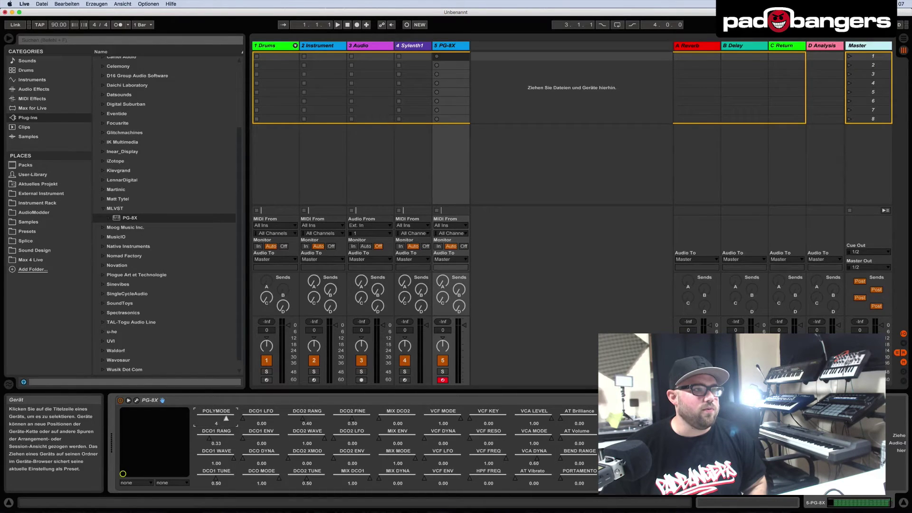
pyautogui.moveTo(222, 423); pyautogui.dragTo(222, 427)
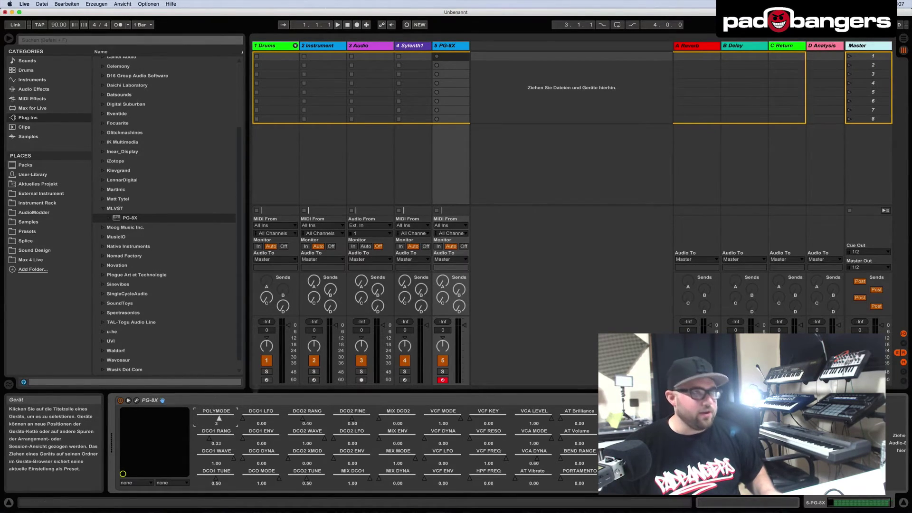
# Load PG-8X from the AU plug-in list into PrEditor.
pyautogui.press('super+Tab')
pyautogui.click(417, 149)
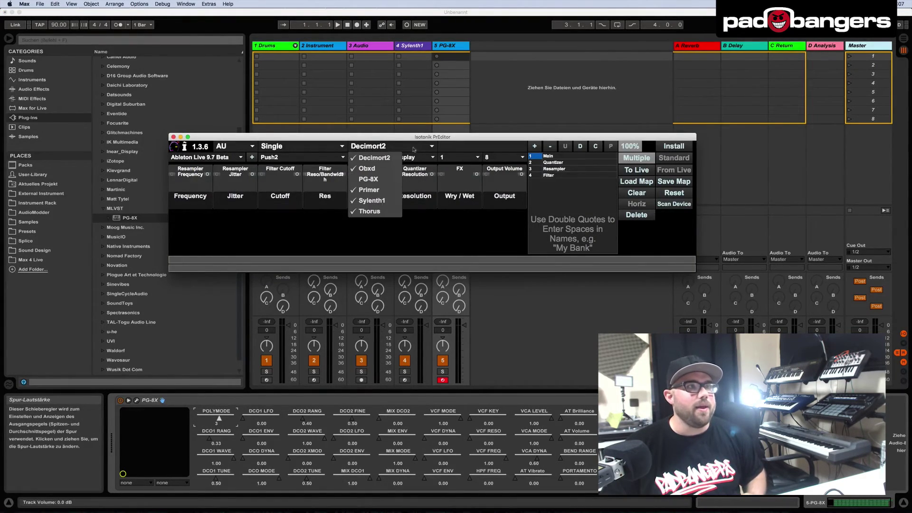
pyautogui.click(387, 183)
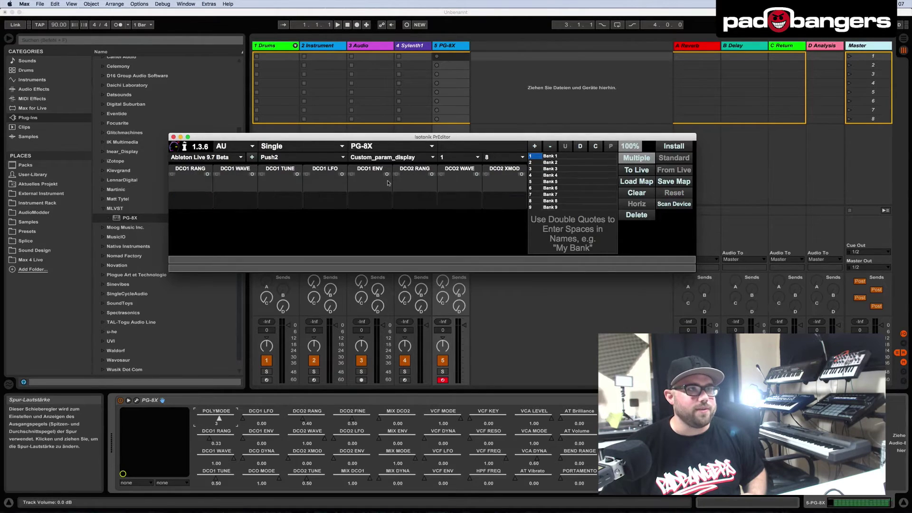
# Delete banks down to Bank 1, switch mapping to Multiple, and start renaming Bank 1.
pyautogui.click(551, 150)
pyautogui.click(551, 150)
pyautogui.click(551, 150)
pyautogui.click(551, 150)
pyautogui.click(551, 150)
pyautogui.click(551, 150)
pyautogui.click(550, 150)
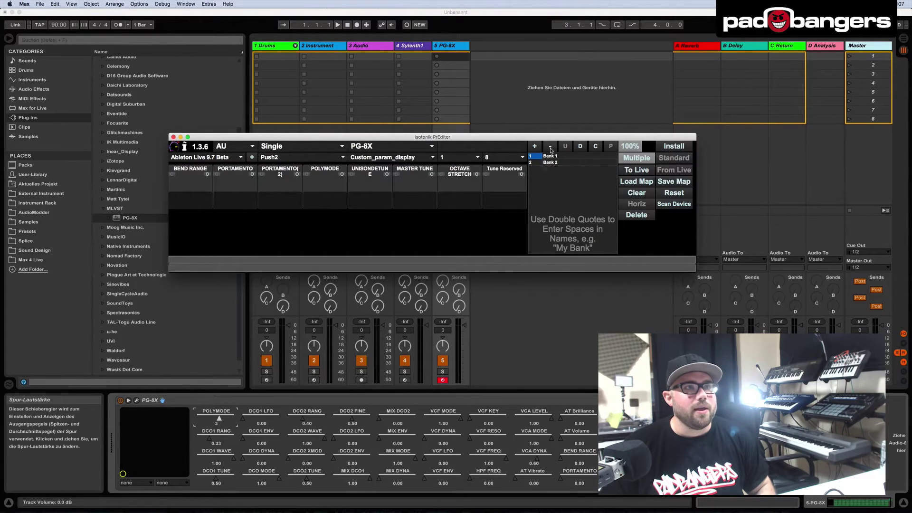
pyautogui.click(551, 150)
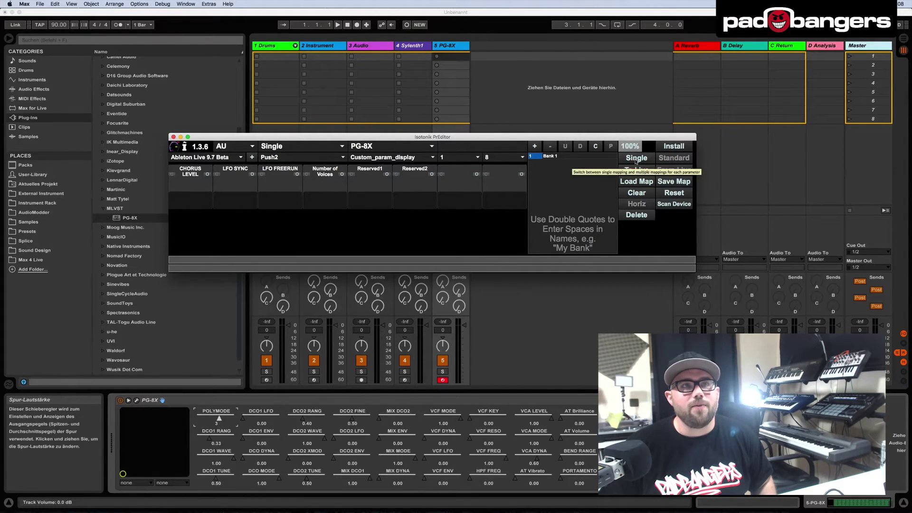
pyautogui.click(636, 161)
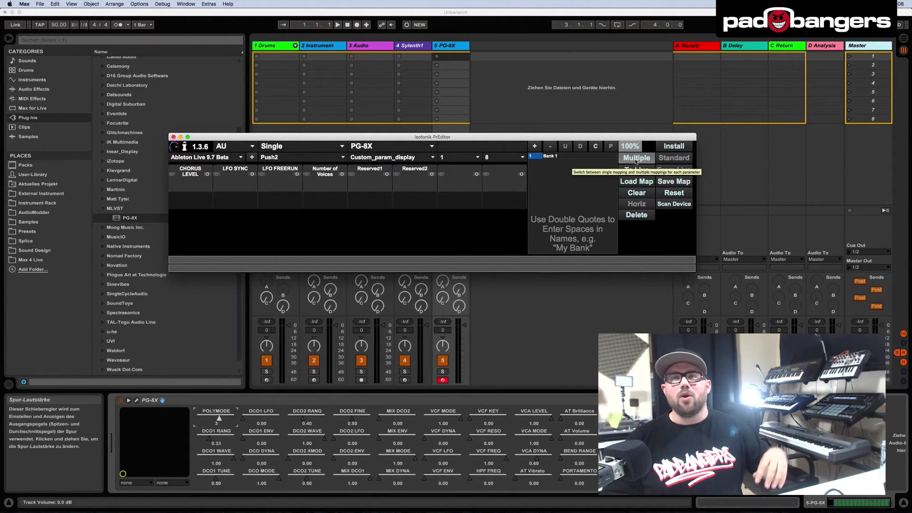
pyautogui.doubleClick(551, 156)
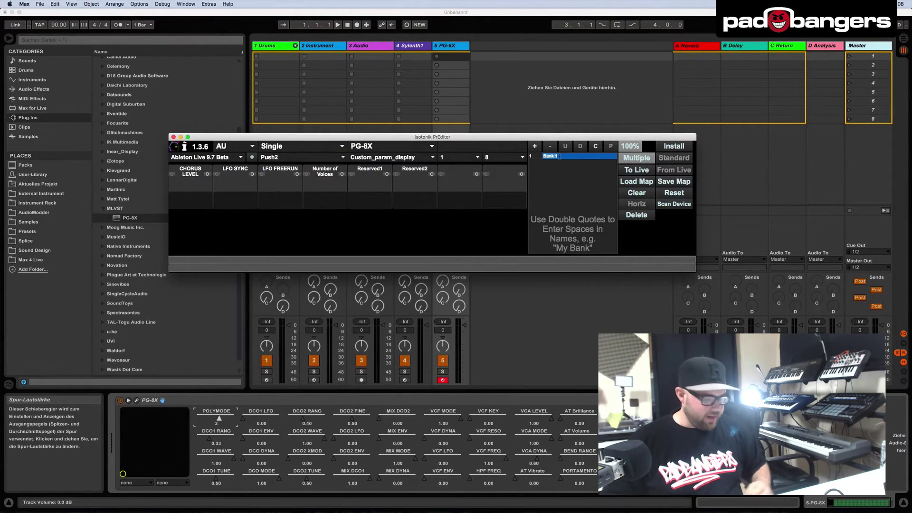
# Name the bank 'Main' and clear all eight of its parameter slots.
pyautogui.write('Mal')
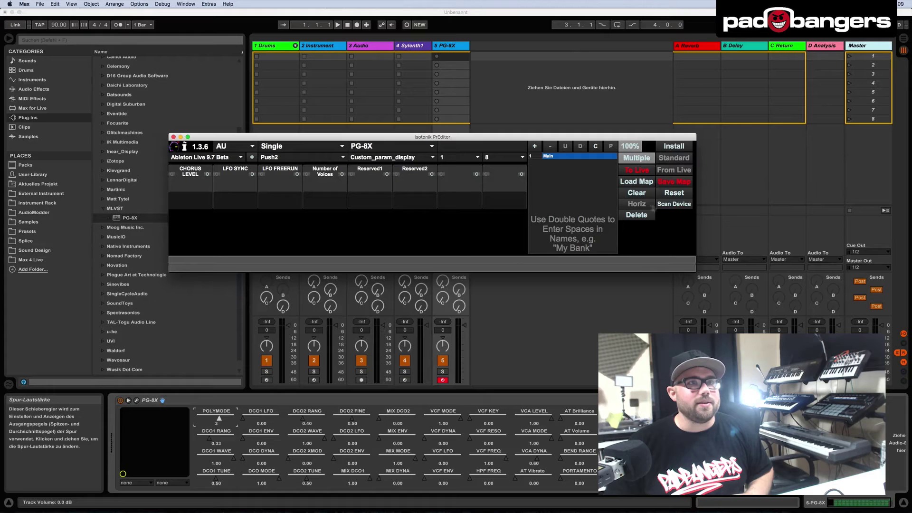
pyautogui.click(638, 194)
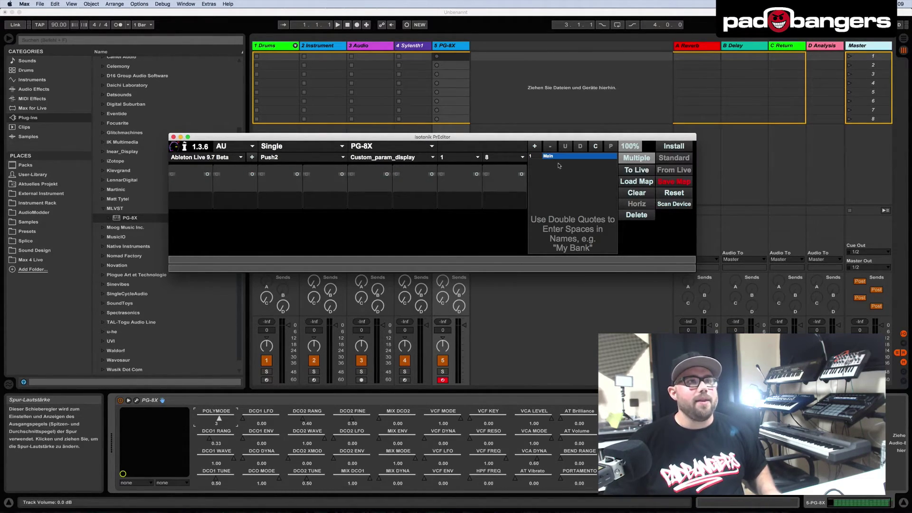
# Open the PG-8X plug-in window in Live, move it to the upper left, and return to PrEditor.
pyautogui.click(557, 179)
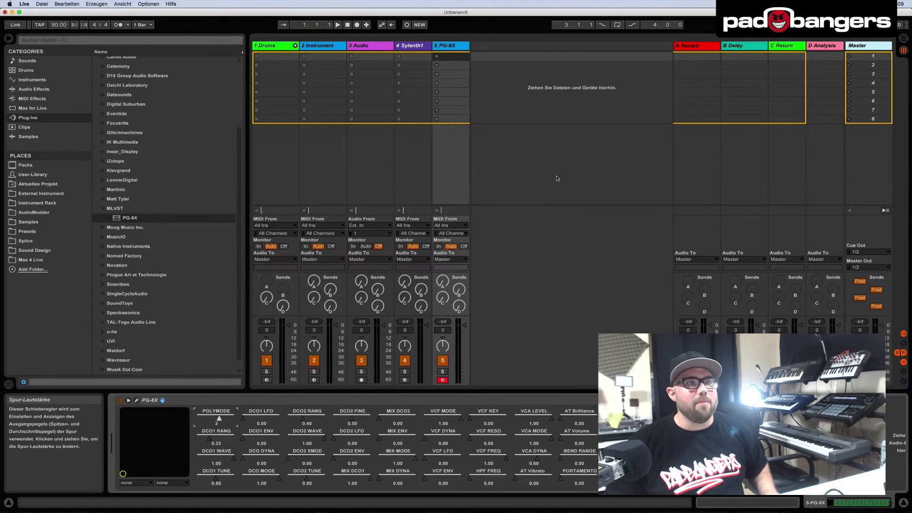
pyautogui.click(136, 402)
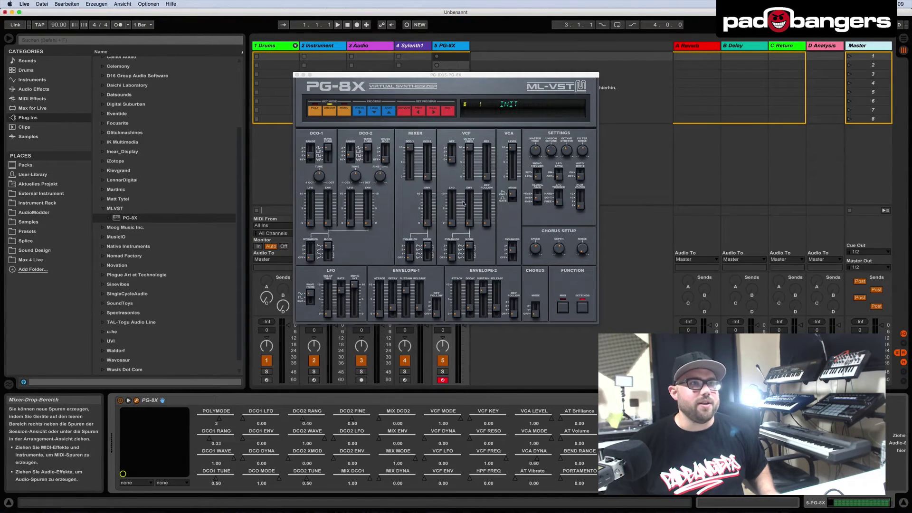
pyautogui.moveTo(445, 75); pyautogui.dragTo(208, 67)
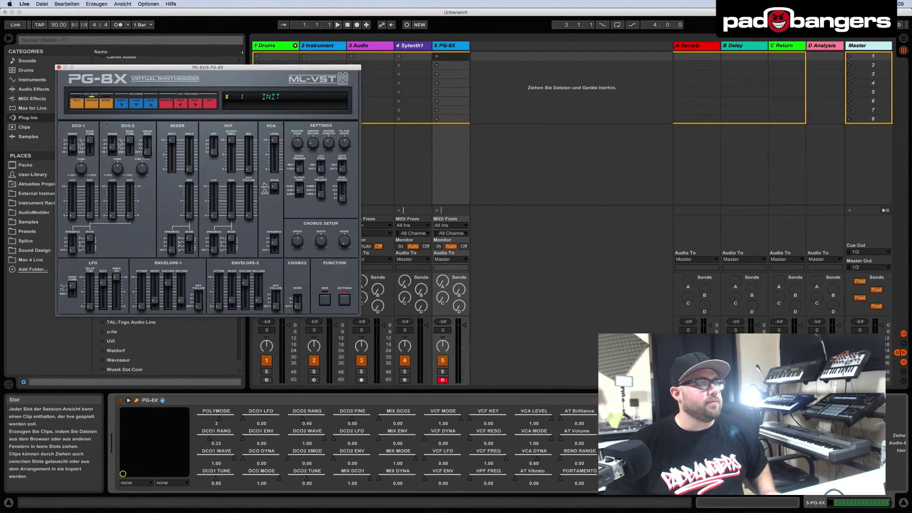
pyautogui.press('super+Tab')
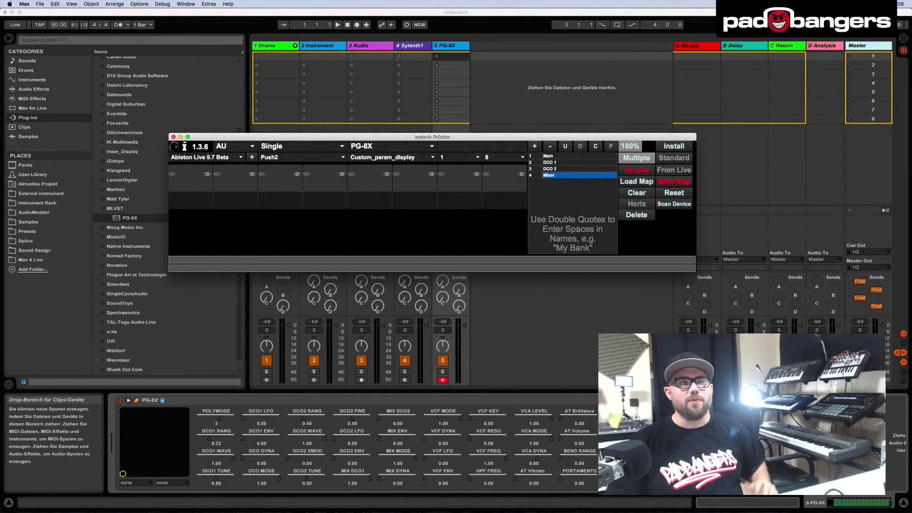
# In the DCO 1 bank, assign DCO1 RANG, DCO1 WAVE and DCO1 TUNE to slots 1–3.
pyautogui.click(569, 162)
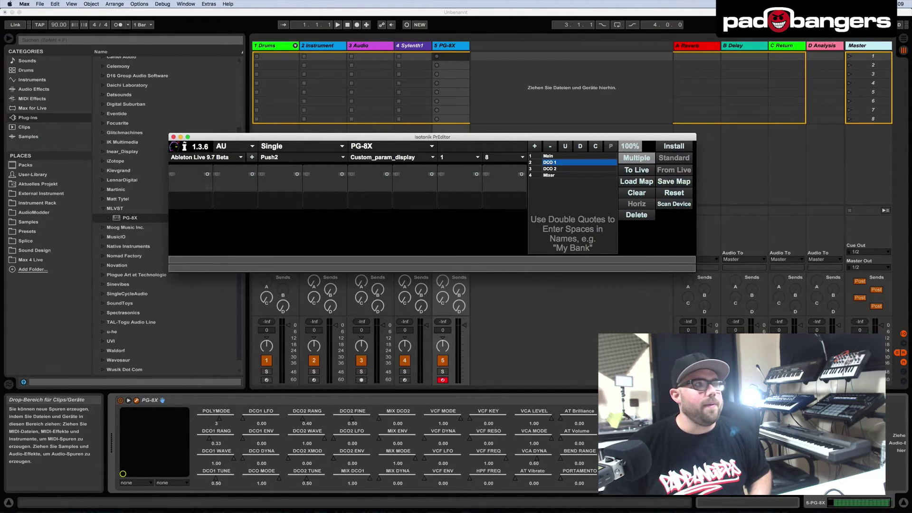
pyautogui.click(190, 171)
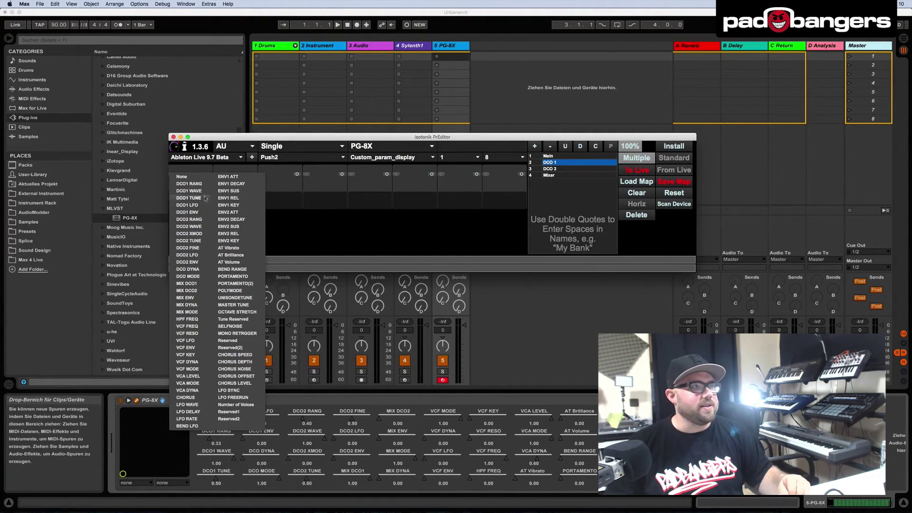
pyautogui.click(206, 184)
pyautogui.click(221, 173)
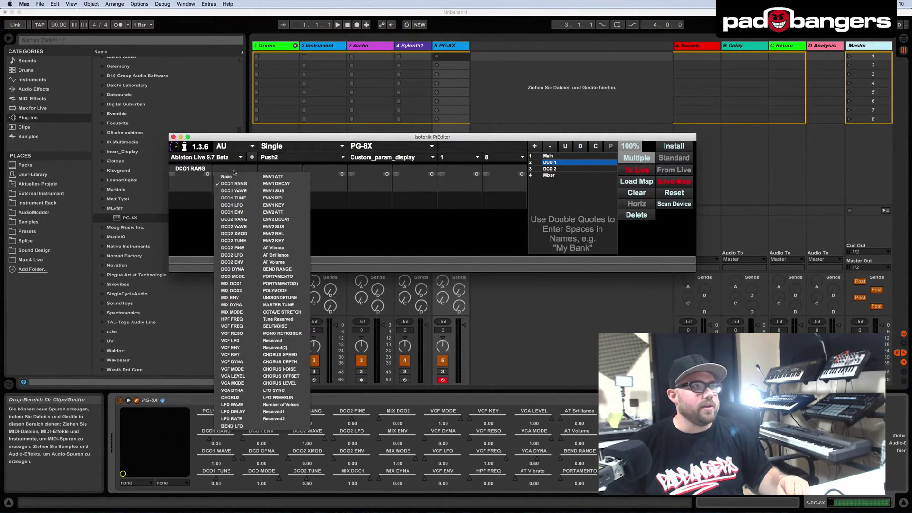
pyautogui.click(233, 190)
pyautogui.click(285, 175)
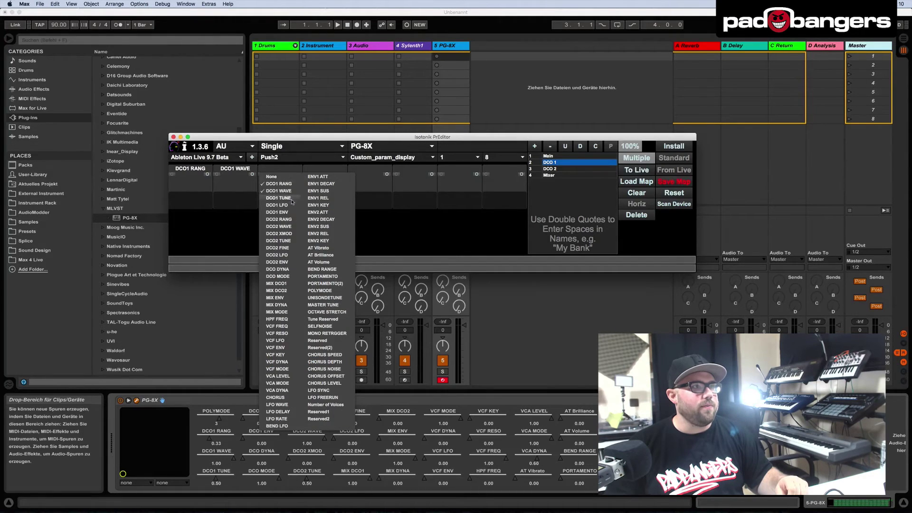
pyautogui.click(292, 202)
# Assign DCO1 LFO and DCO1 ENV to the fourth and fifth slots.
pyautogui.click(327, 174)
pyautogui.click(324, 207)
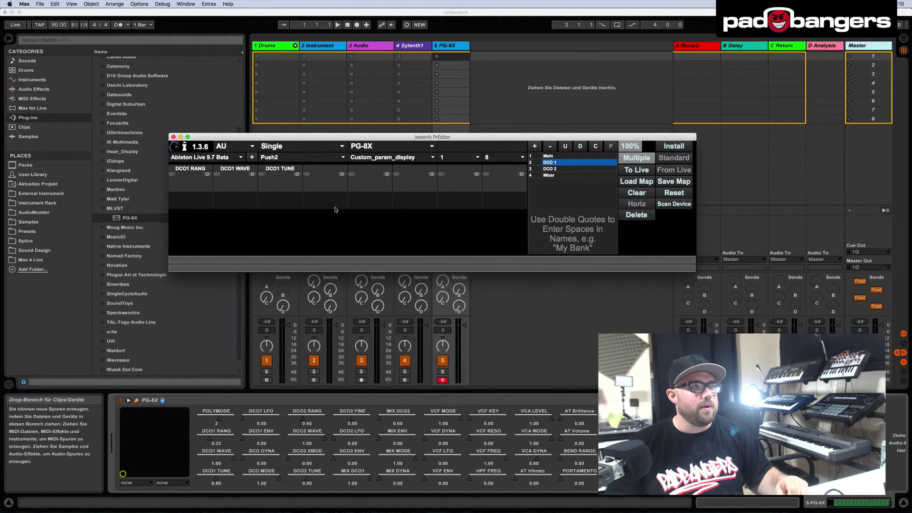
pyautogui.click(379, 170)
pyautogui.click(371, 214)
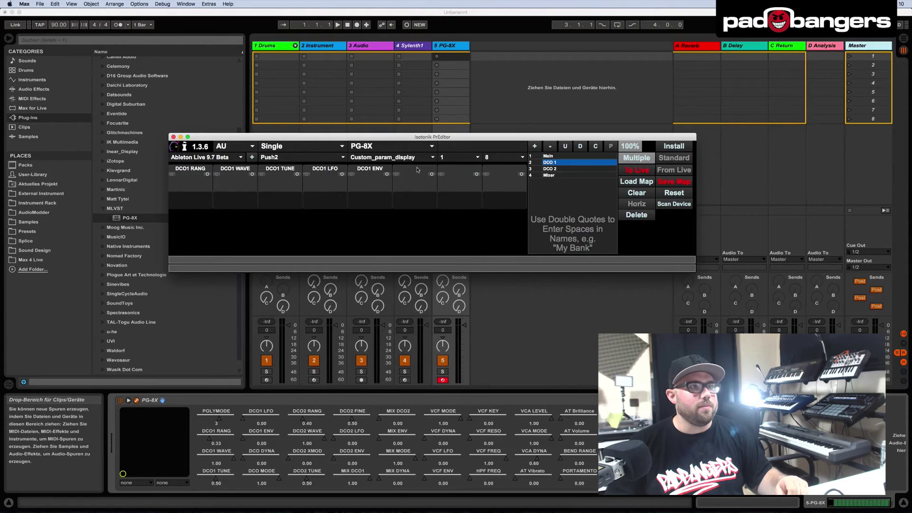
pyautogui.click(417, 170)
pyautogui.click(256, 247)
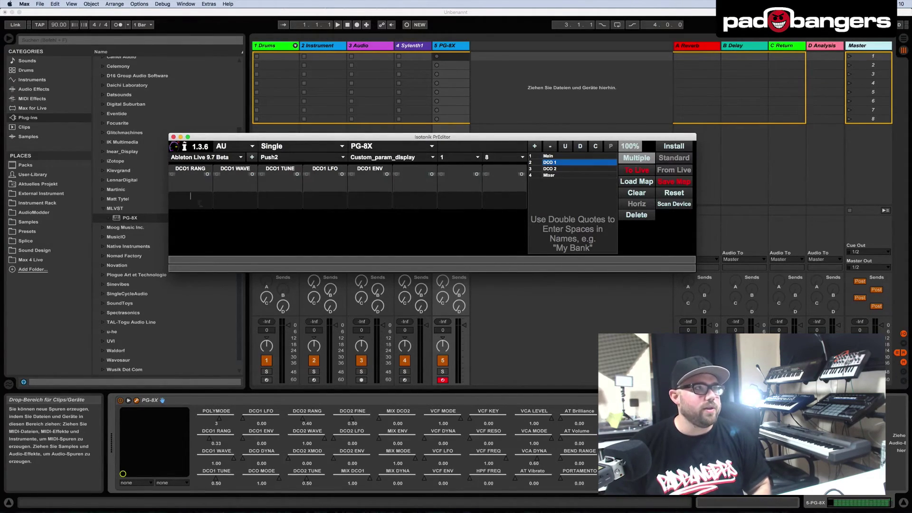
# Give the five DCO 1 slots the display names Range, Waveform, Tune, LFO and Env.
pyautogui.write('Range')
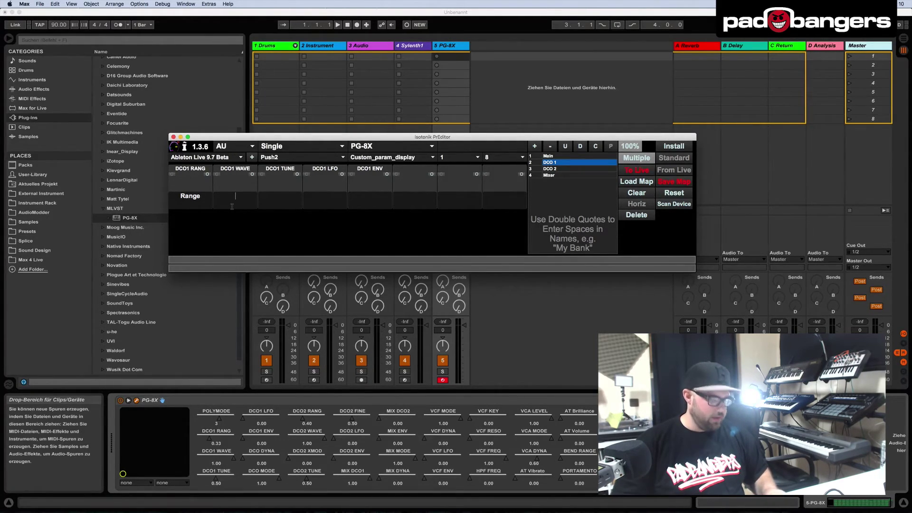
pyautogui.write('Waveform')
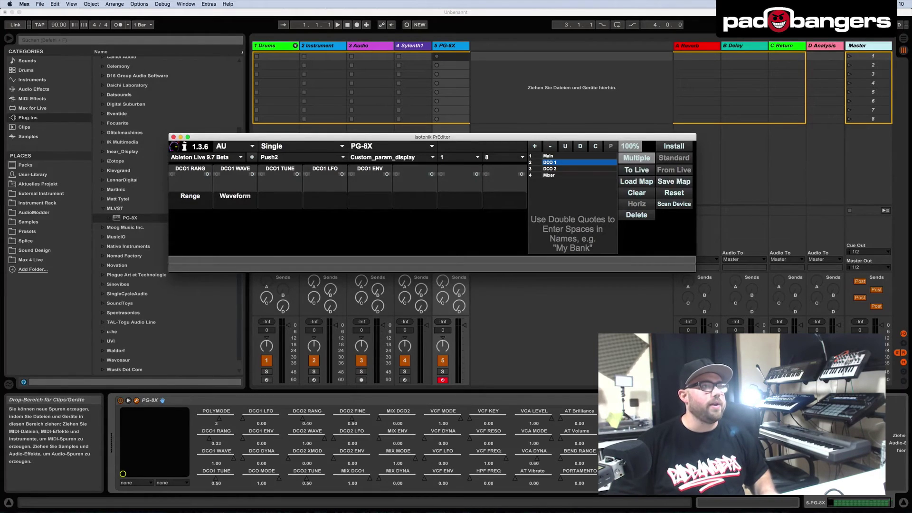
pyautogui.click(281, 197)
pyautogui.write('Tune')
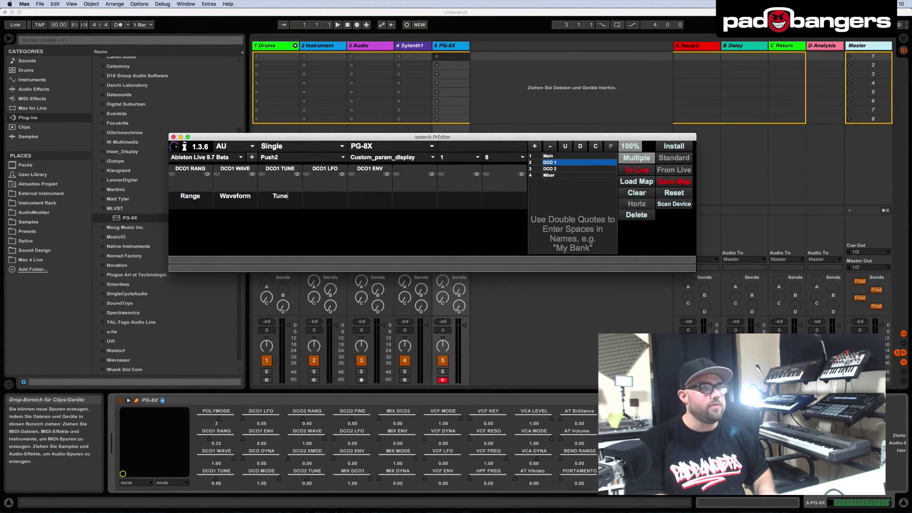
pyautogui.click(325, 198)
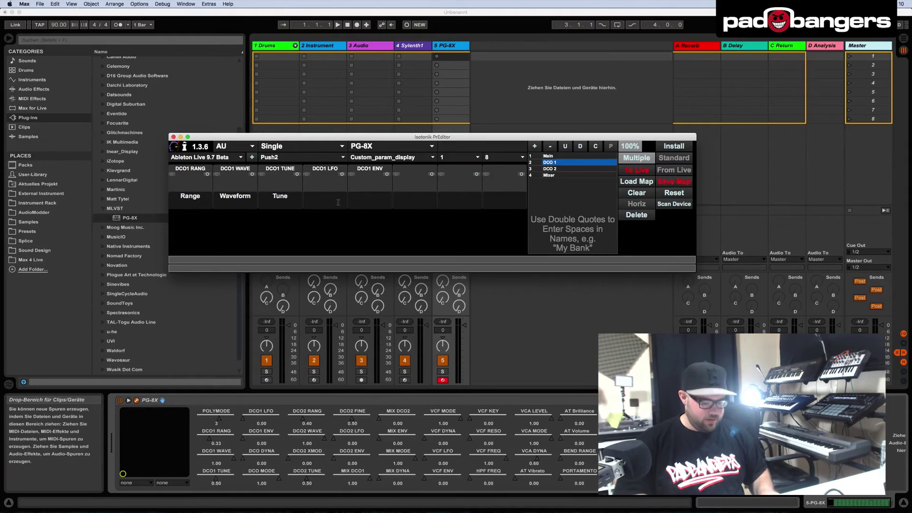
pyautogui.write('LFO')
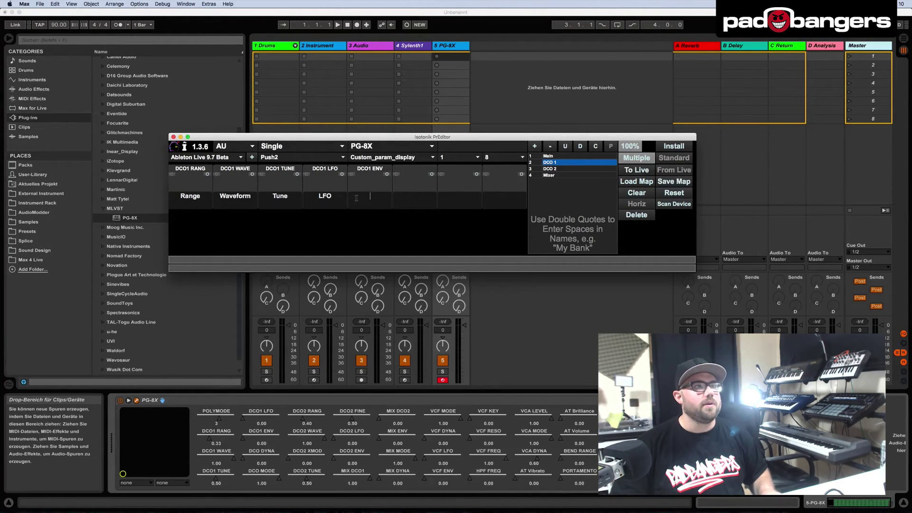
pyautogui.click(370, 197)
pyautogui.write('Env')
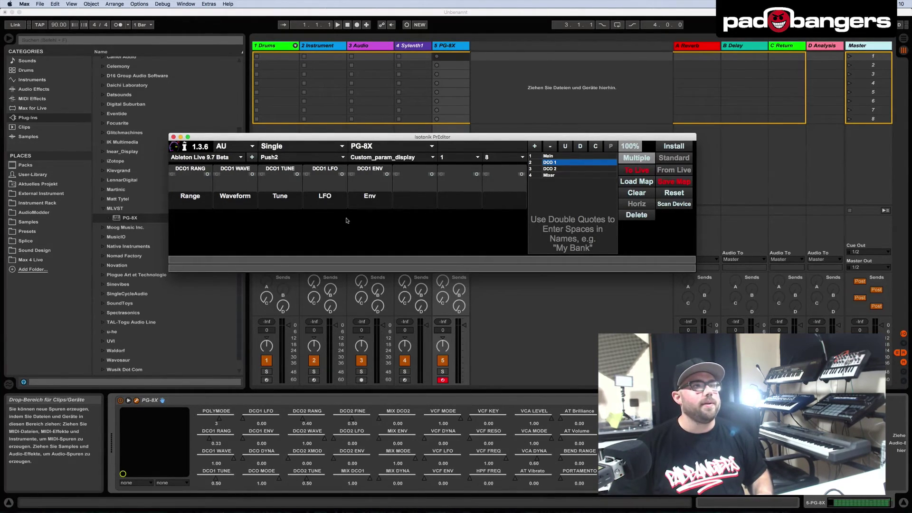
pyautogui.press('Return')
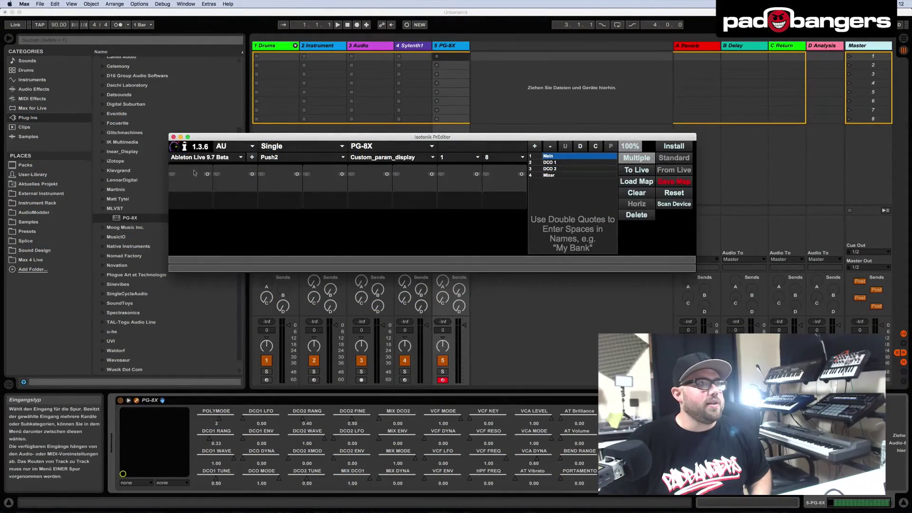
# Assign VCF FREQ, VCF RESO and VCA LEVEL to Main bank slots 1, 2 and 3.
pyautogui.click(190, 173)
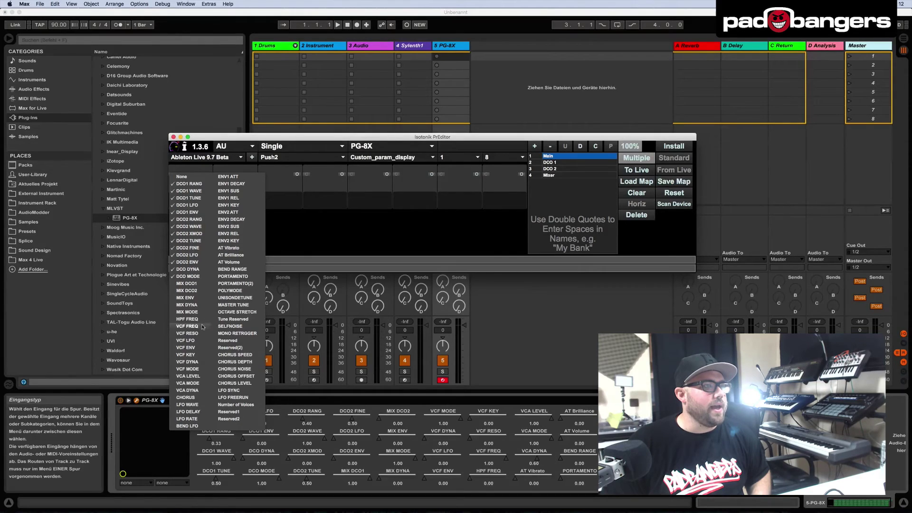
pyautogui.click(202, 327)
pyautogui.click(228, 174)
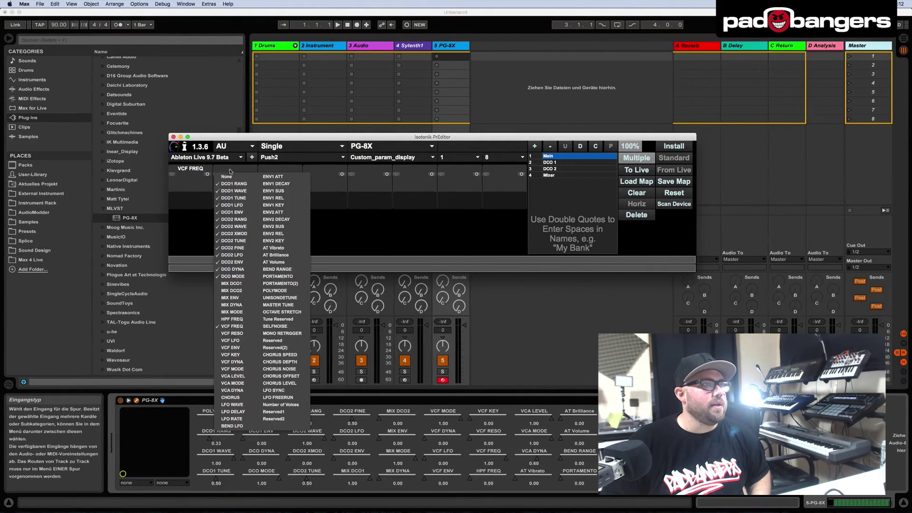
pyautogui.click(242, 334)
pyautogui.click(276, 172)
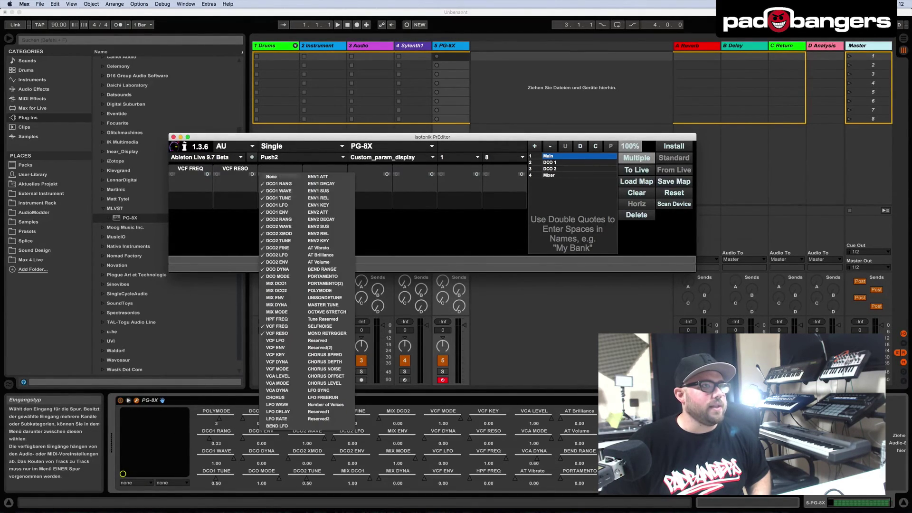
pyautogui.click(288, 376)
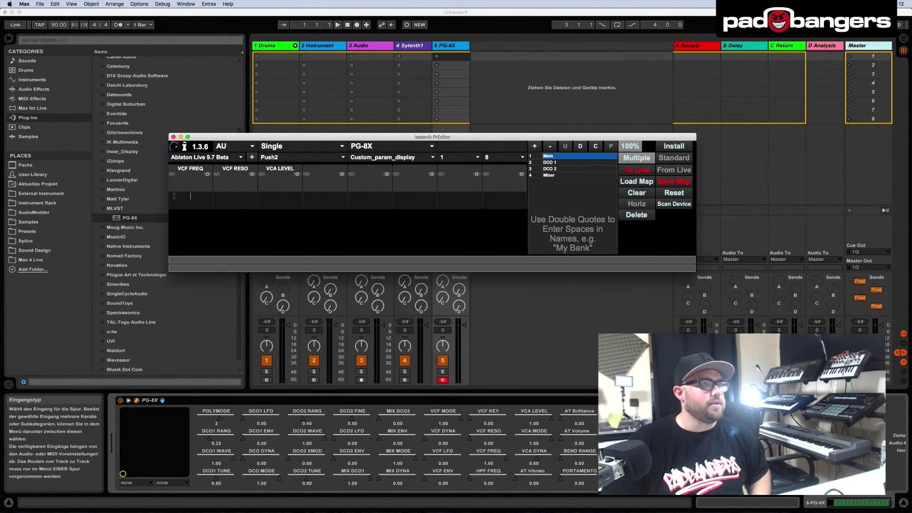
# Name the Main bank's first three slots Cutoff, Res and Main Level.
pyautogui.write('Cut')
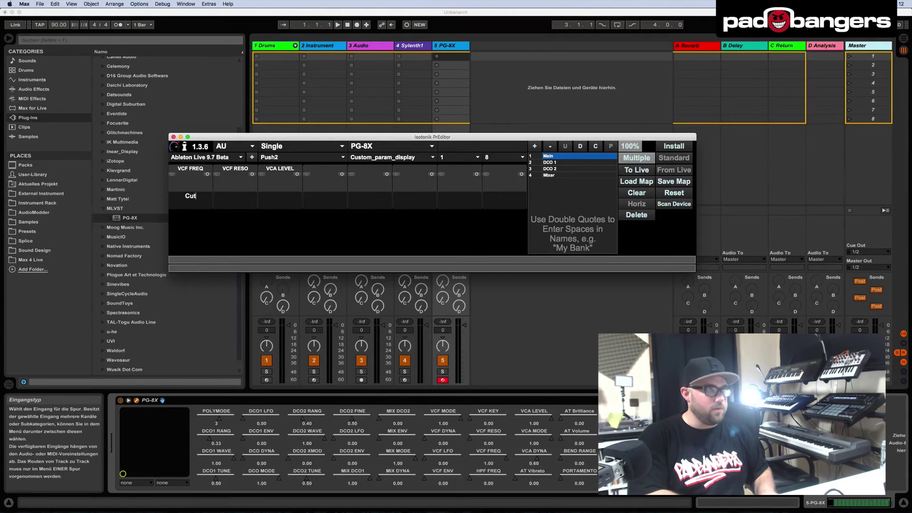
pyautogui.write('off')
pyautogui.press('Return')
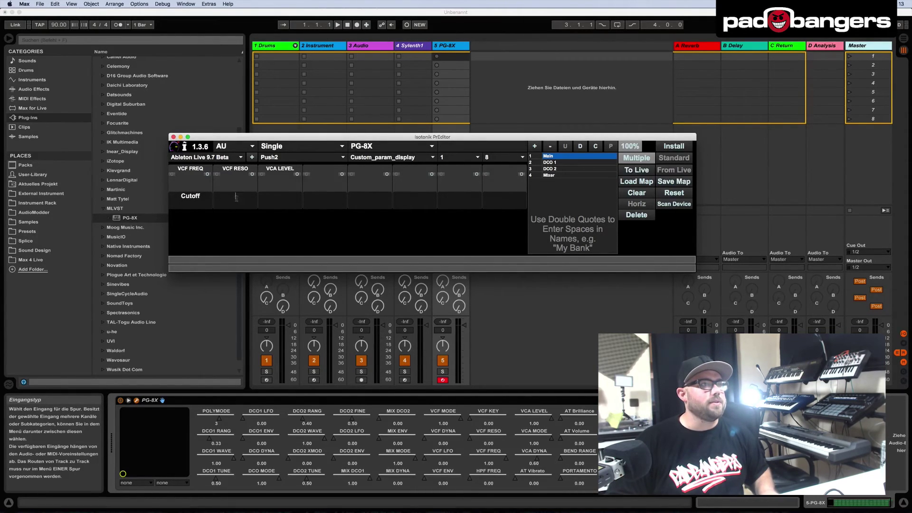
pyautogui.click(235, 196)
pyautogui.write('Res')
pyautogui.press('Return')
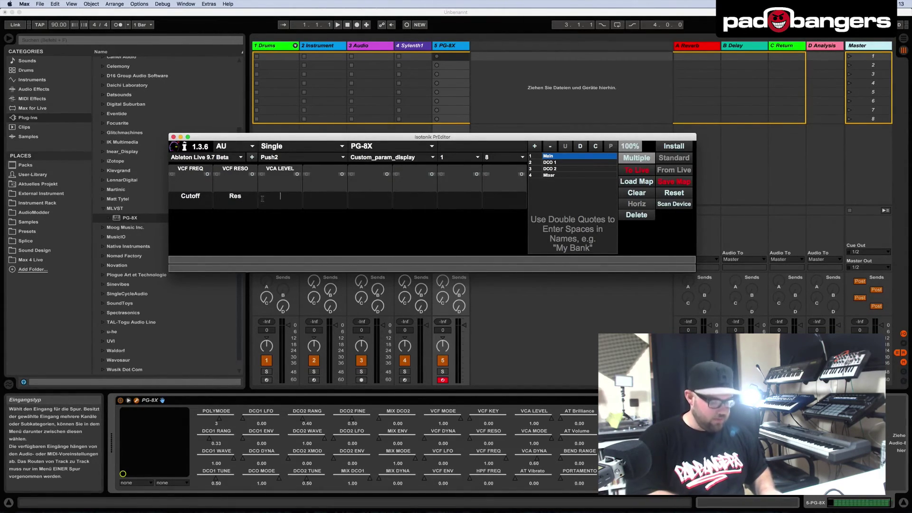
pyautogui.write('Main Level')
pyautogui.press('Return')
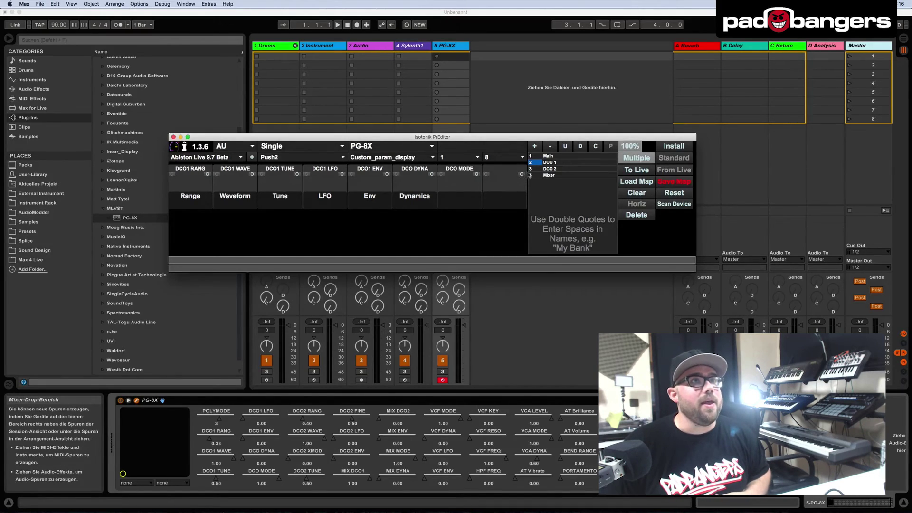
# Put POLYMODE in the Main bank's fourth slot and select its Off:On value labels for replacement.
pyautogui.click(547, 156)
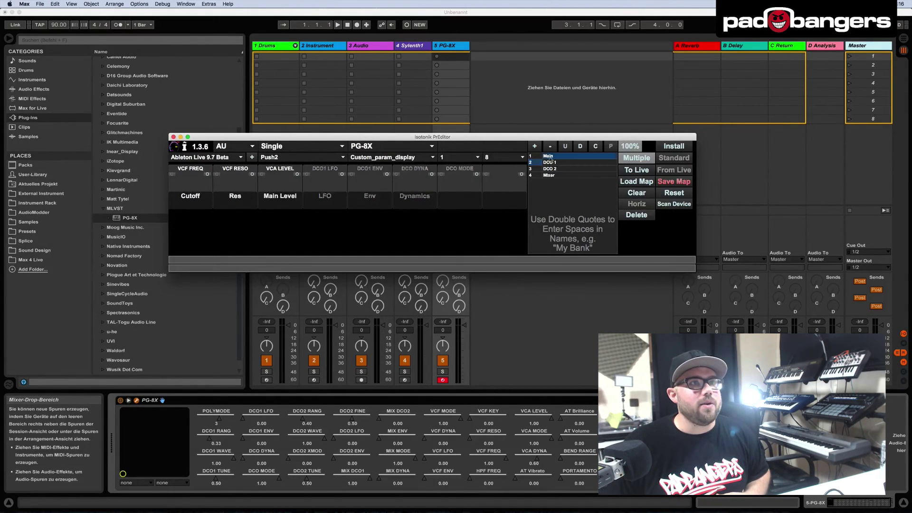
pyautogui.click(329, 171)
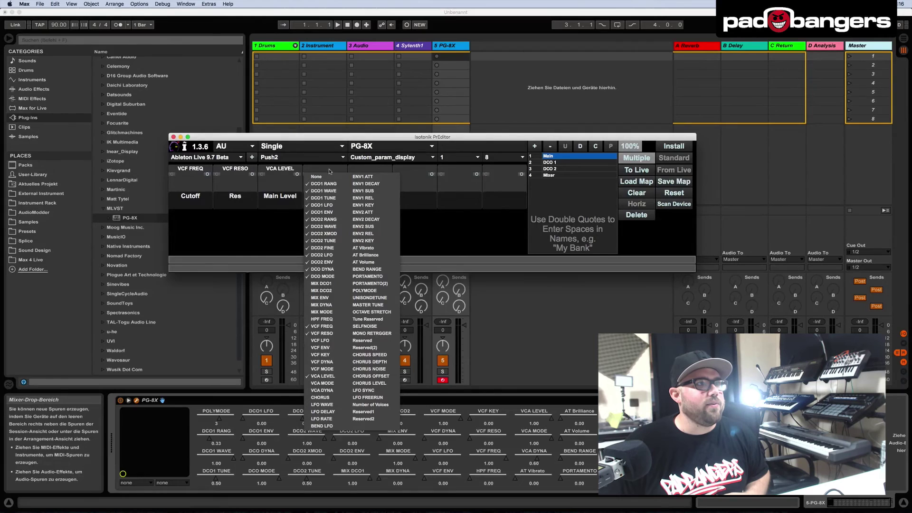
pyautogui.click(331, 198)
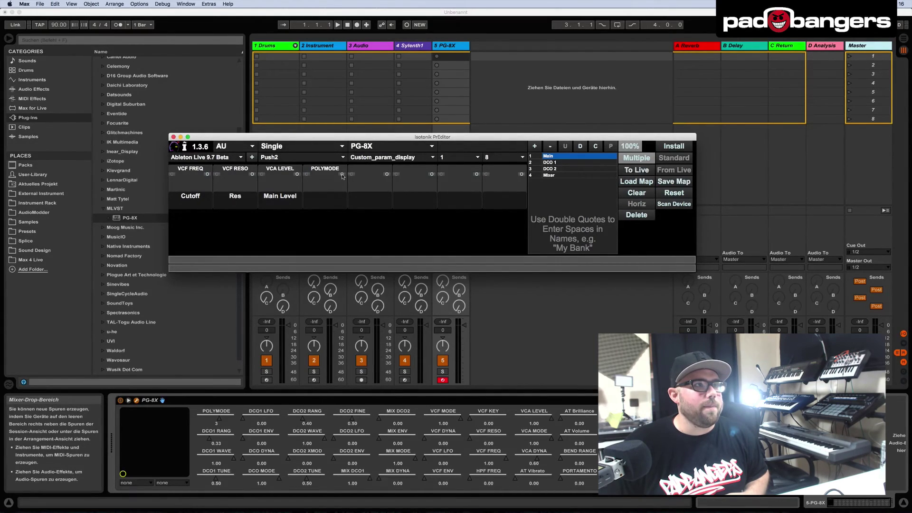
pyautogui.click(342, 175)
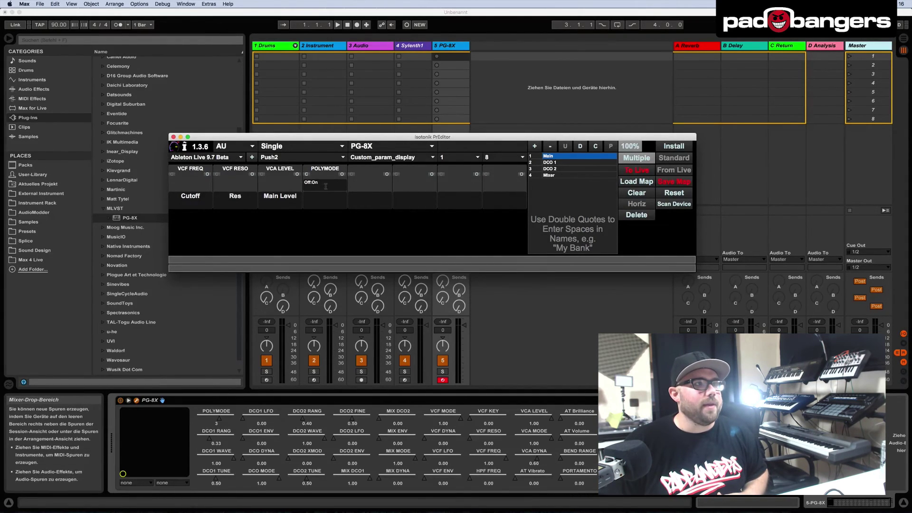
pyautogui.doubleClick(326, 186)
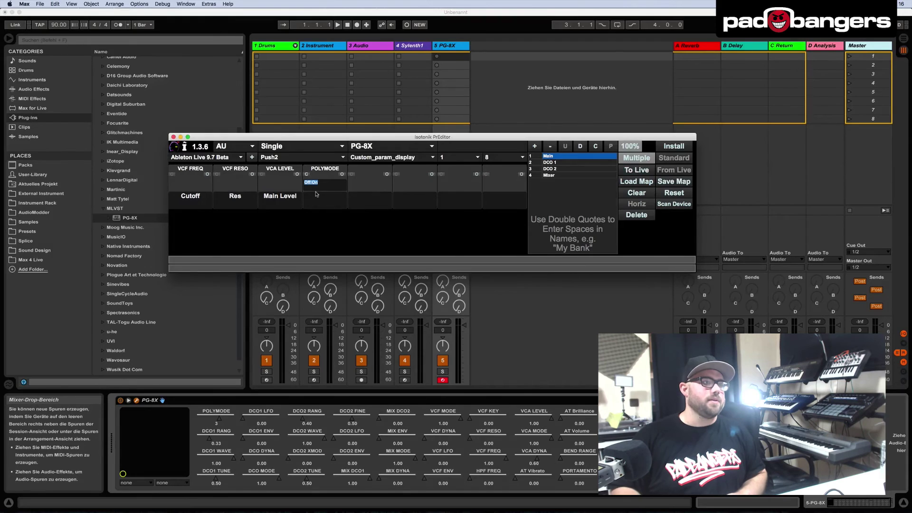
# Check the PG-8X mode switch, then relabel POLYMODE's values as Poly:Uni:Mono.
pyautogui.click(357, 127)
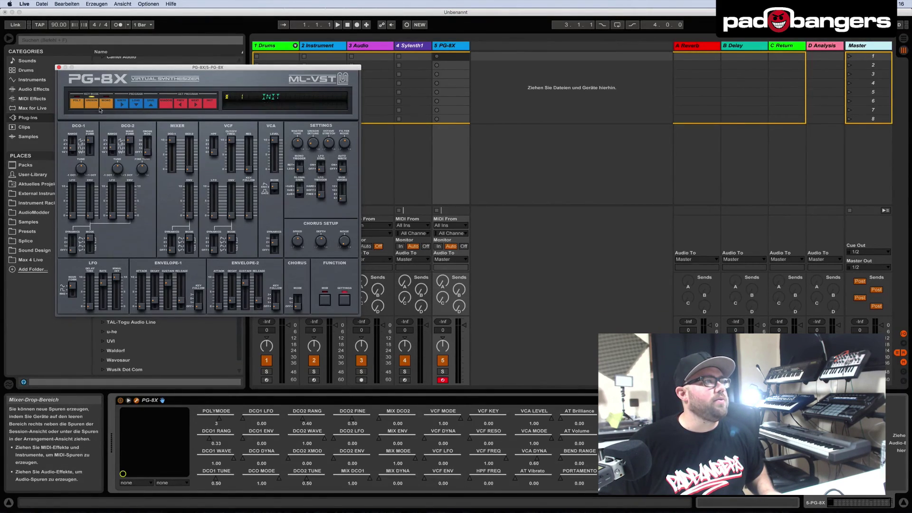
pyautogui.press('super+Tab')
pyautogui.write('Poly:')
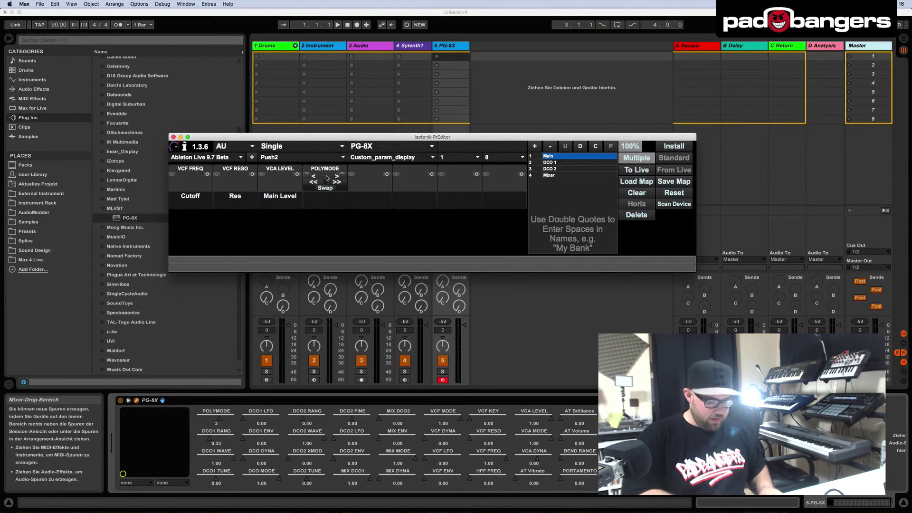
pyautogui.press('Return')
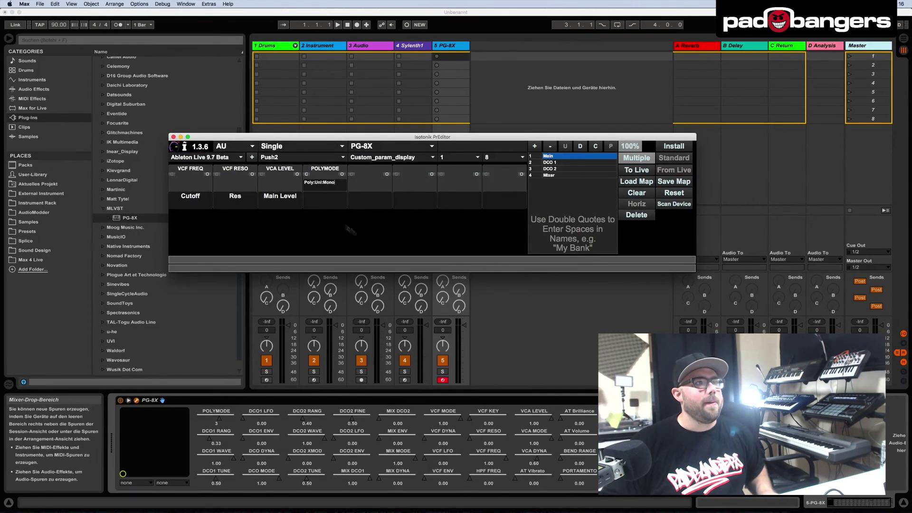
pyautogui.click(329, 204)
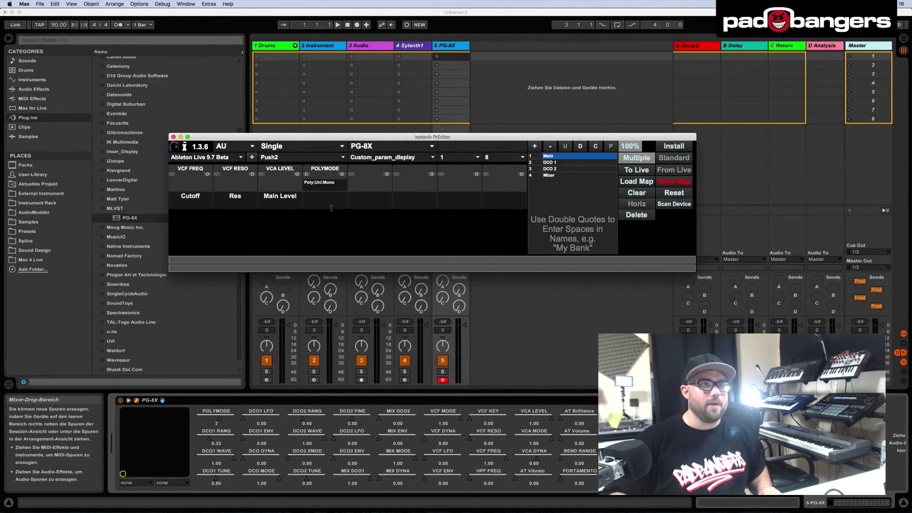